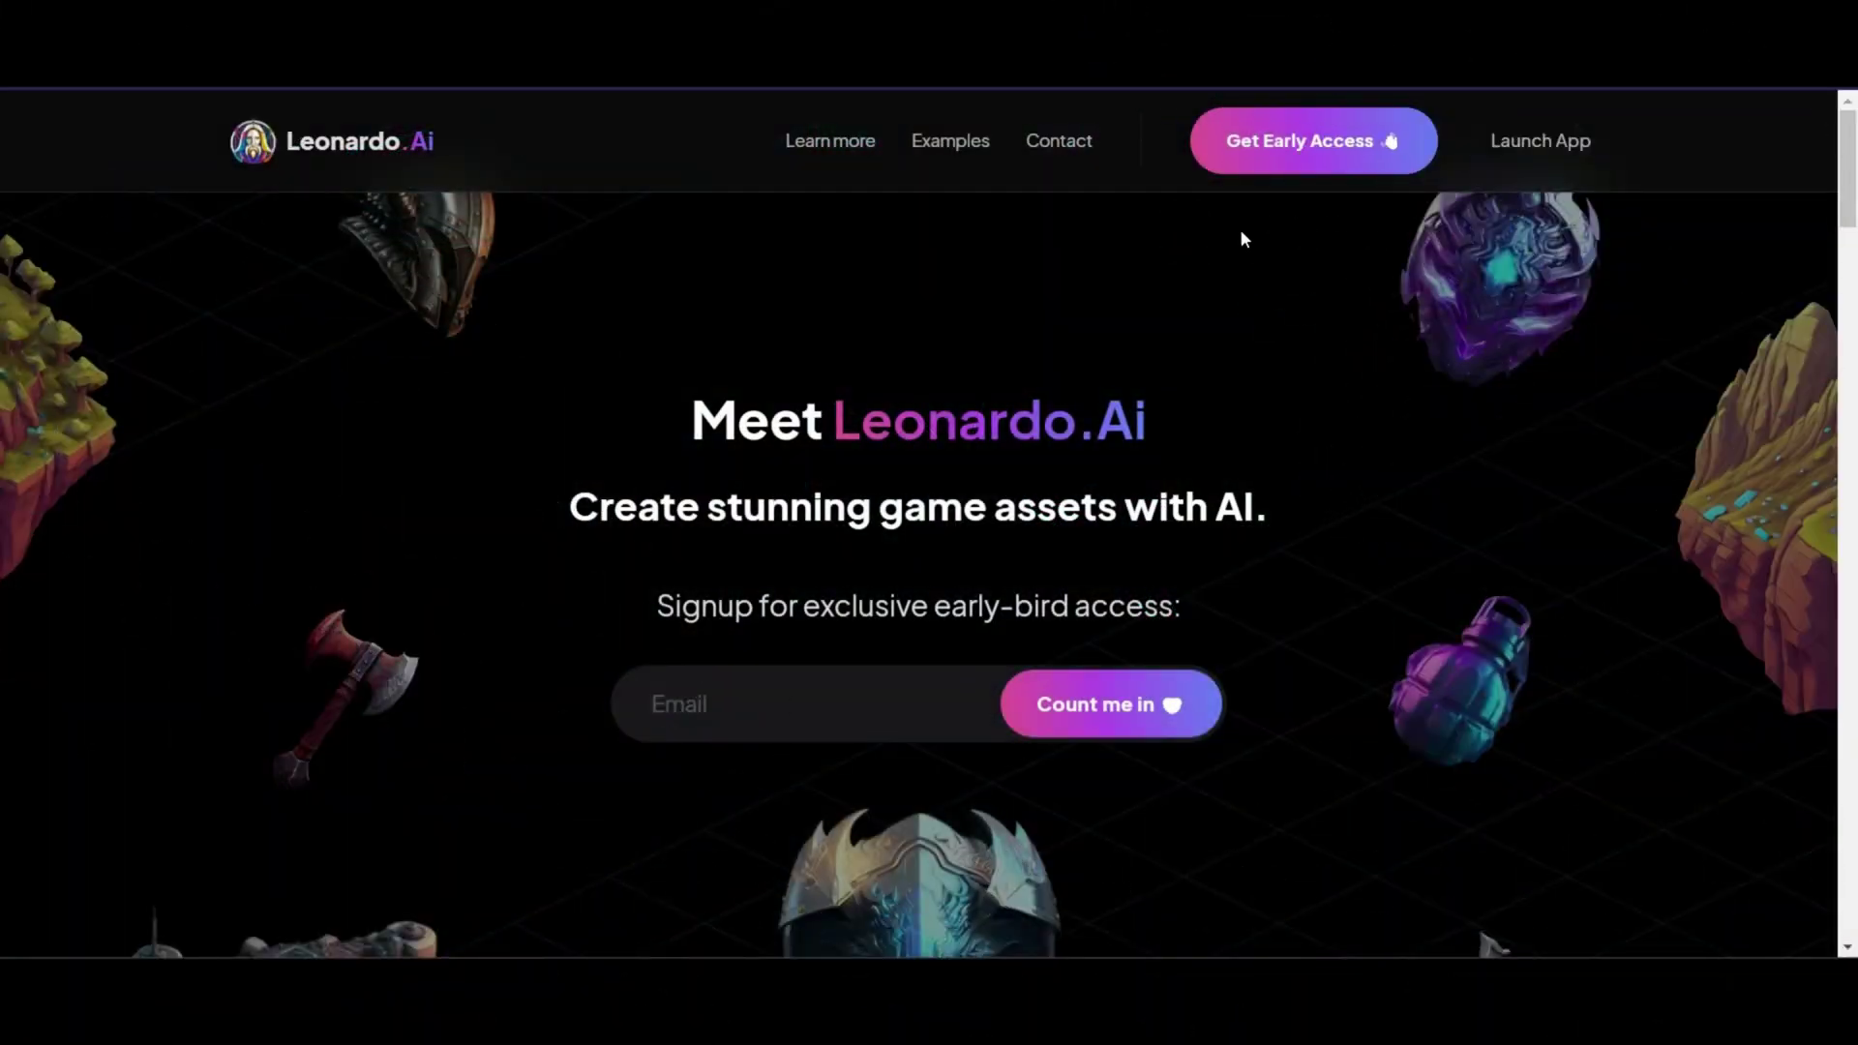
Request Leonardo.Ai early access by pasting an email address into the signup form and submitting
left_click(1230, 141)
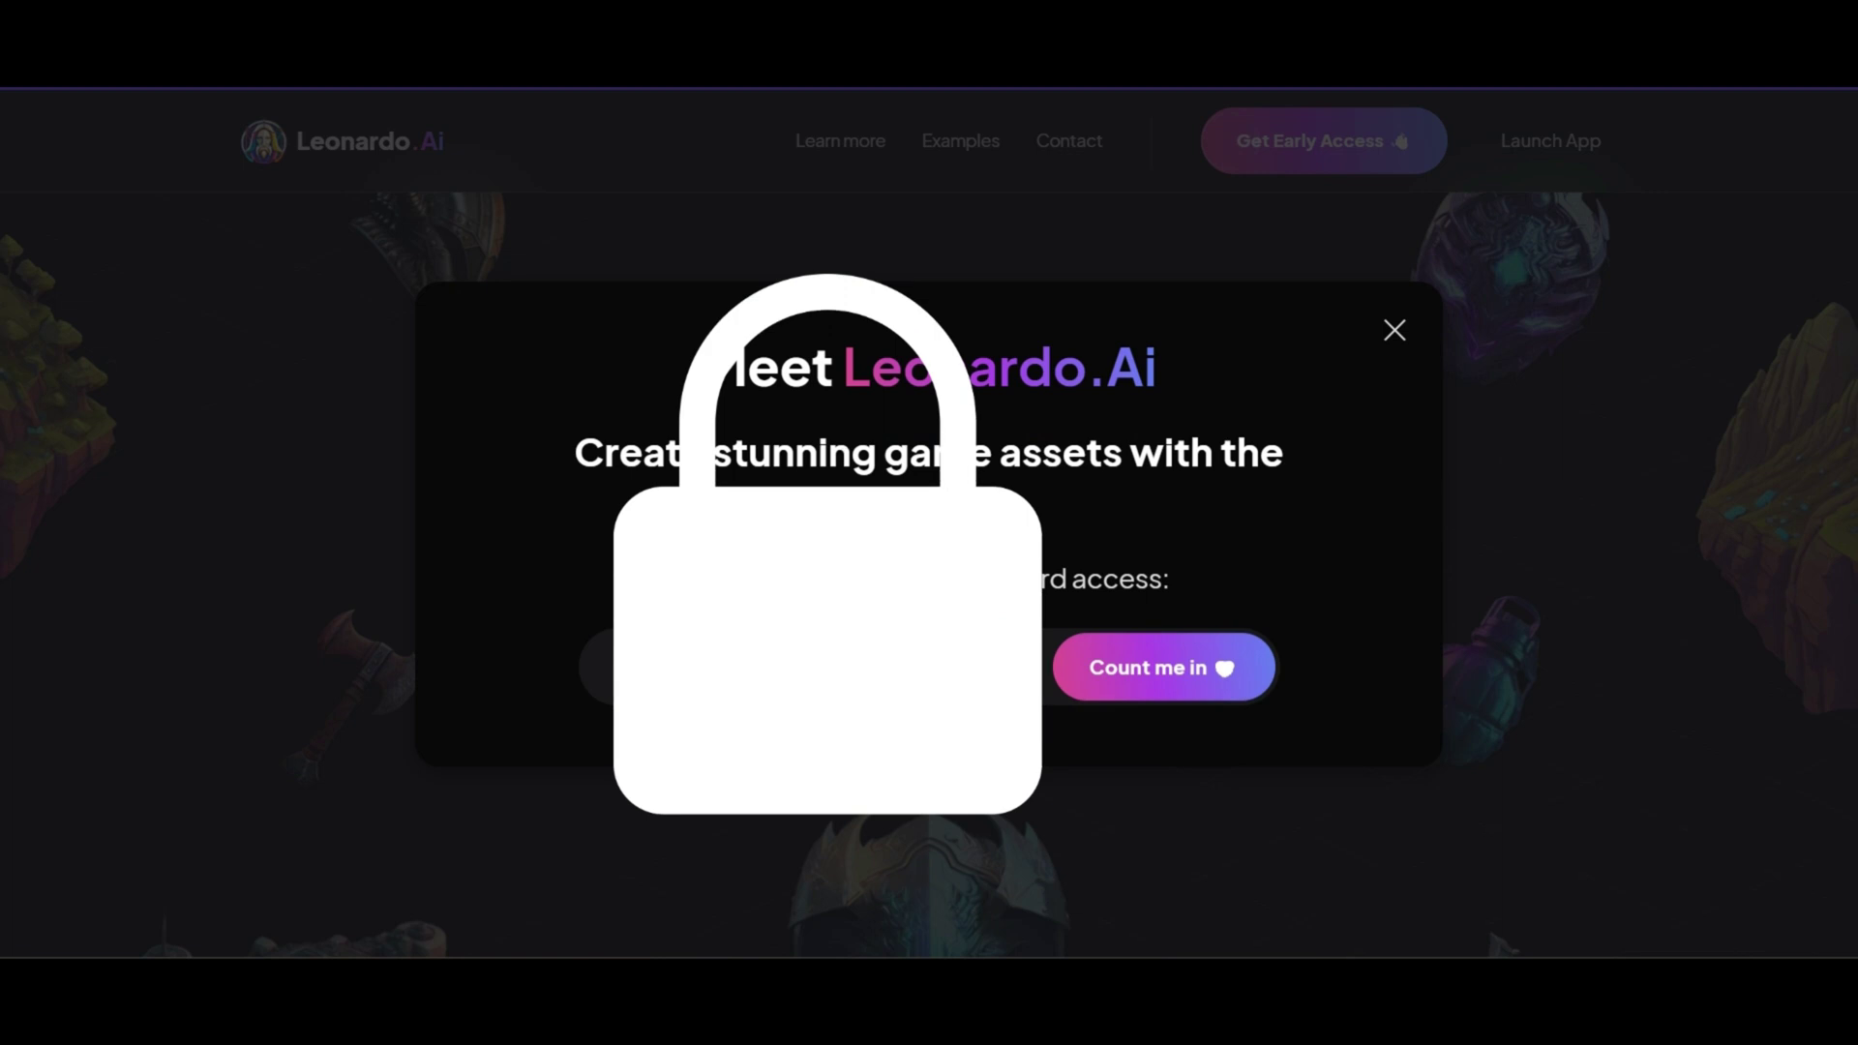
right_click(712, 148)
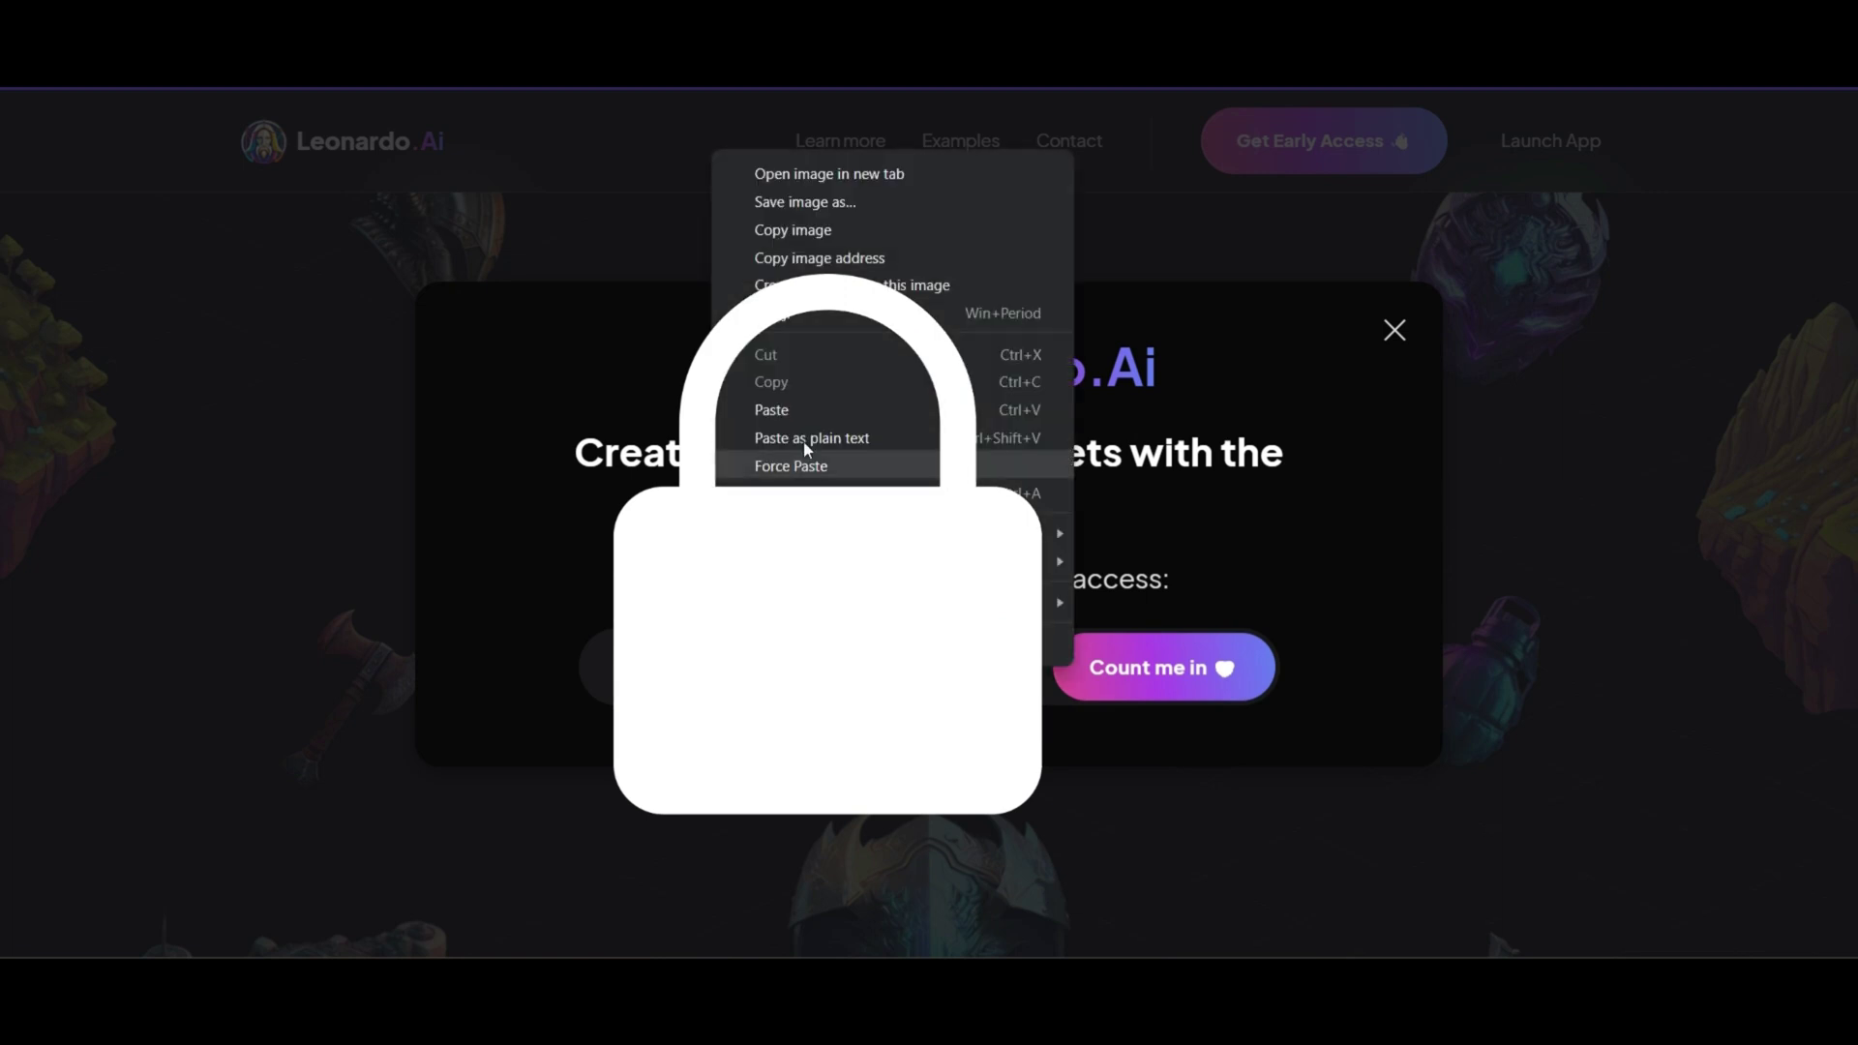
left_click(803, 402)
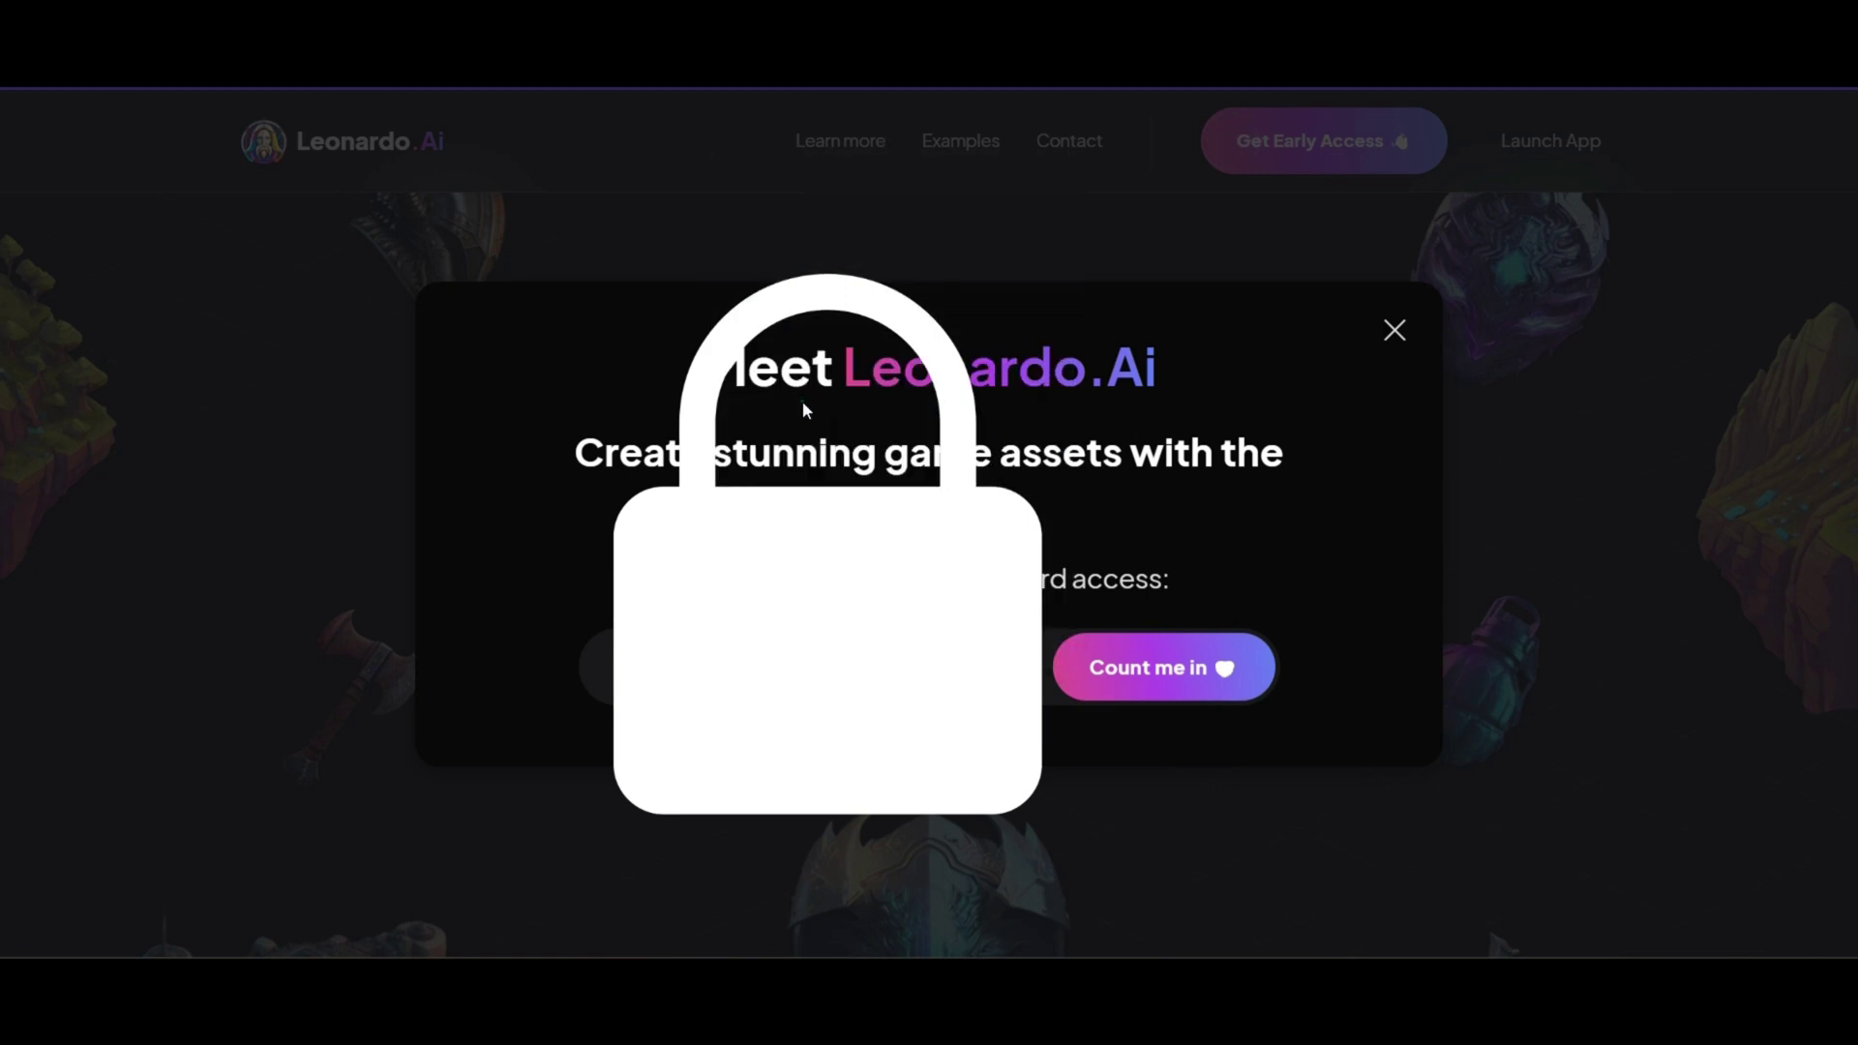
left_click(1120, 672)
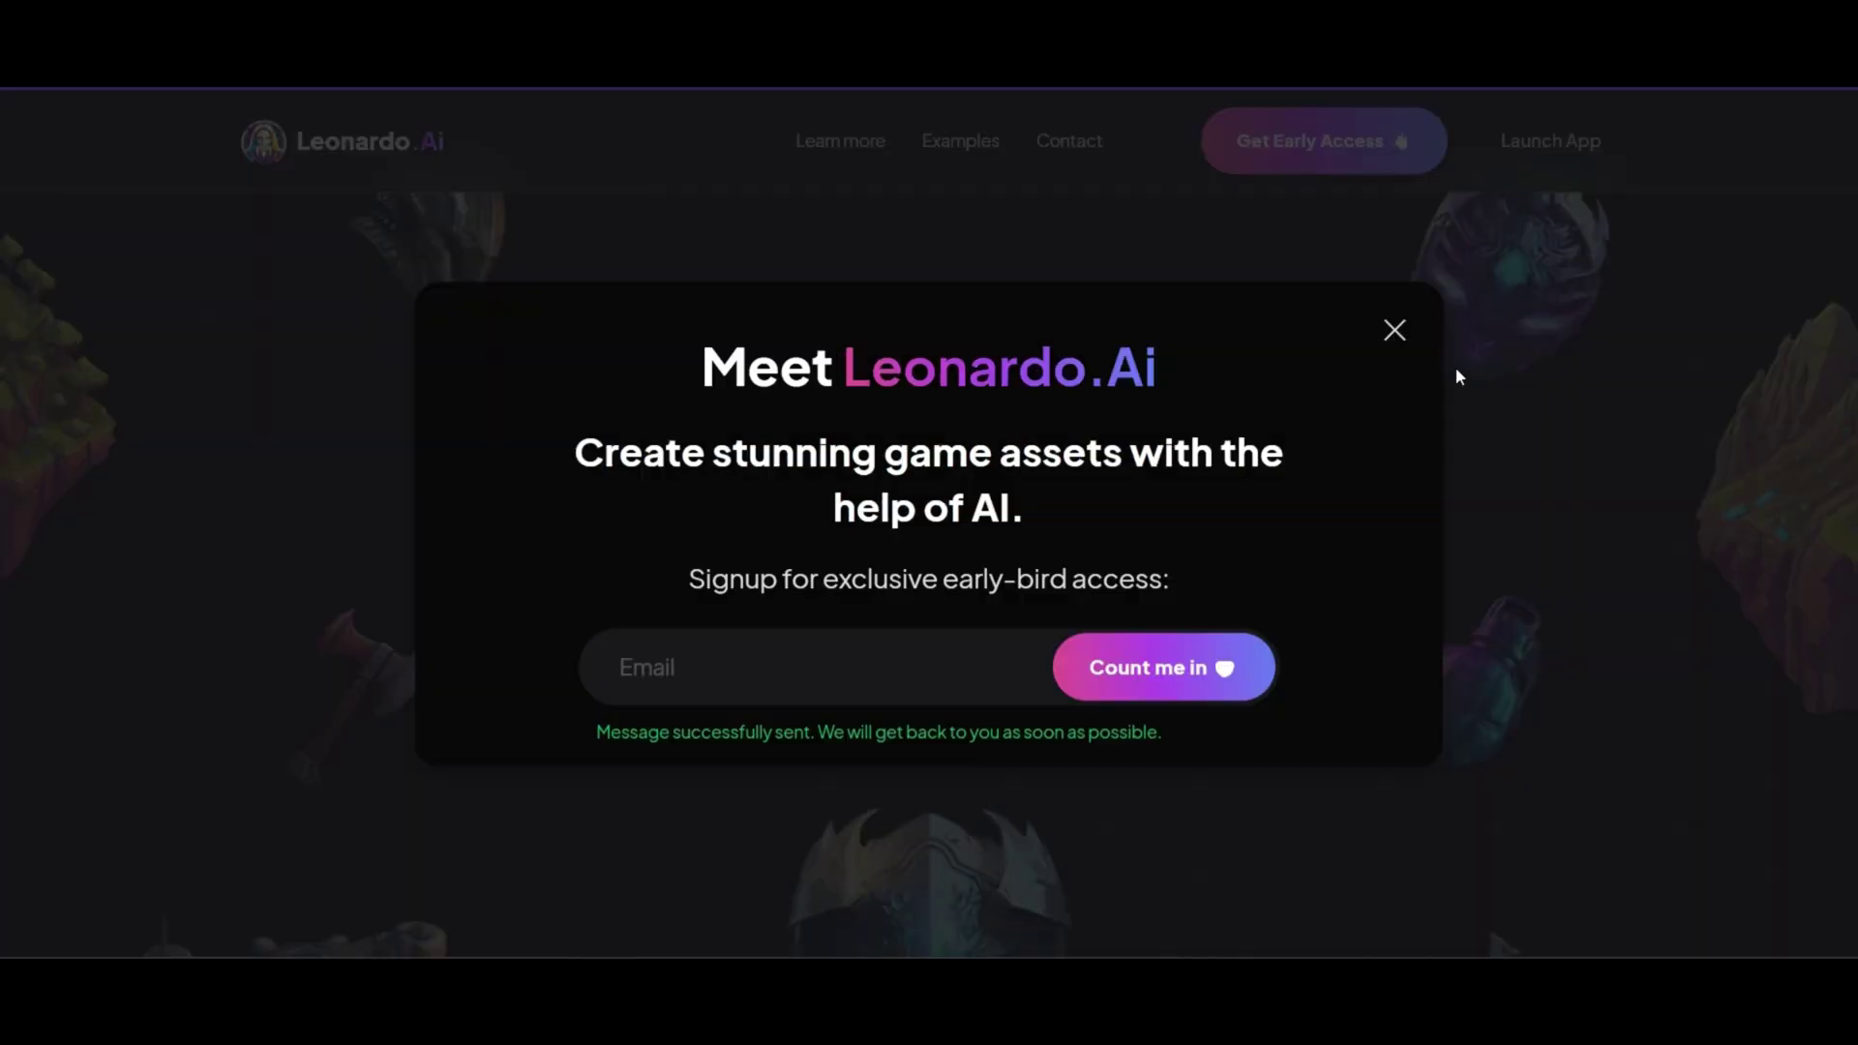
Dismiss the signup form and launch the web app as a whitelisted user
left_click(1414, 344)
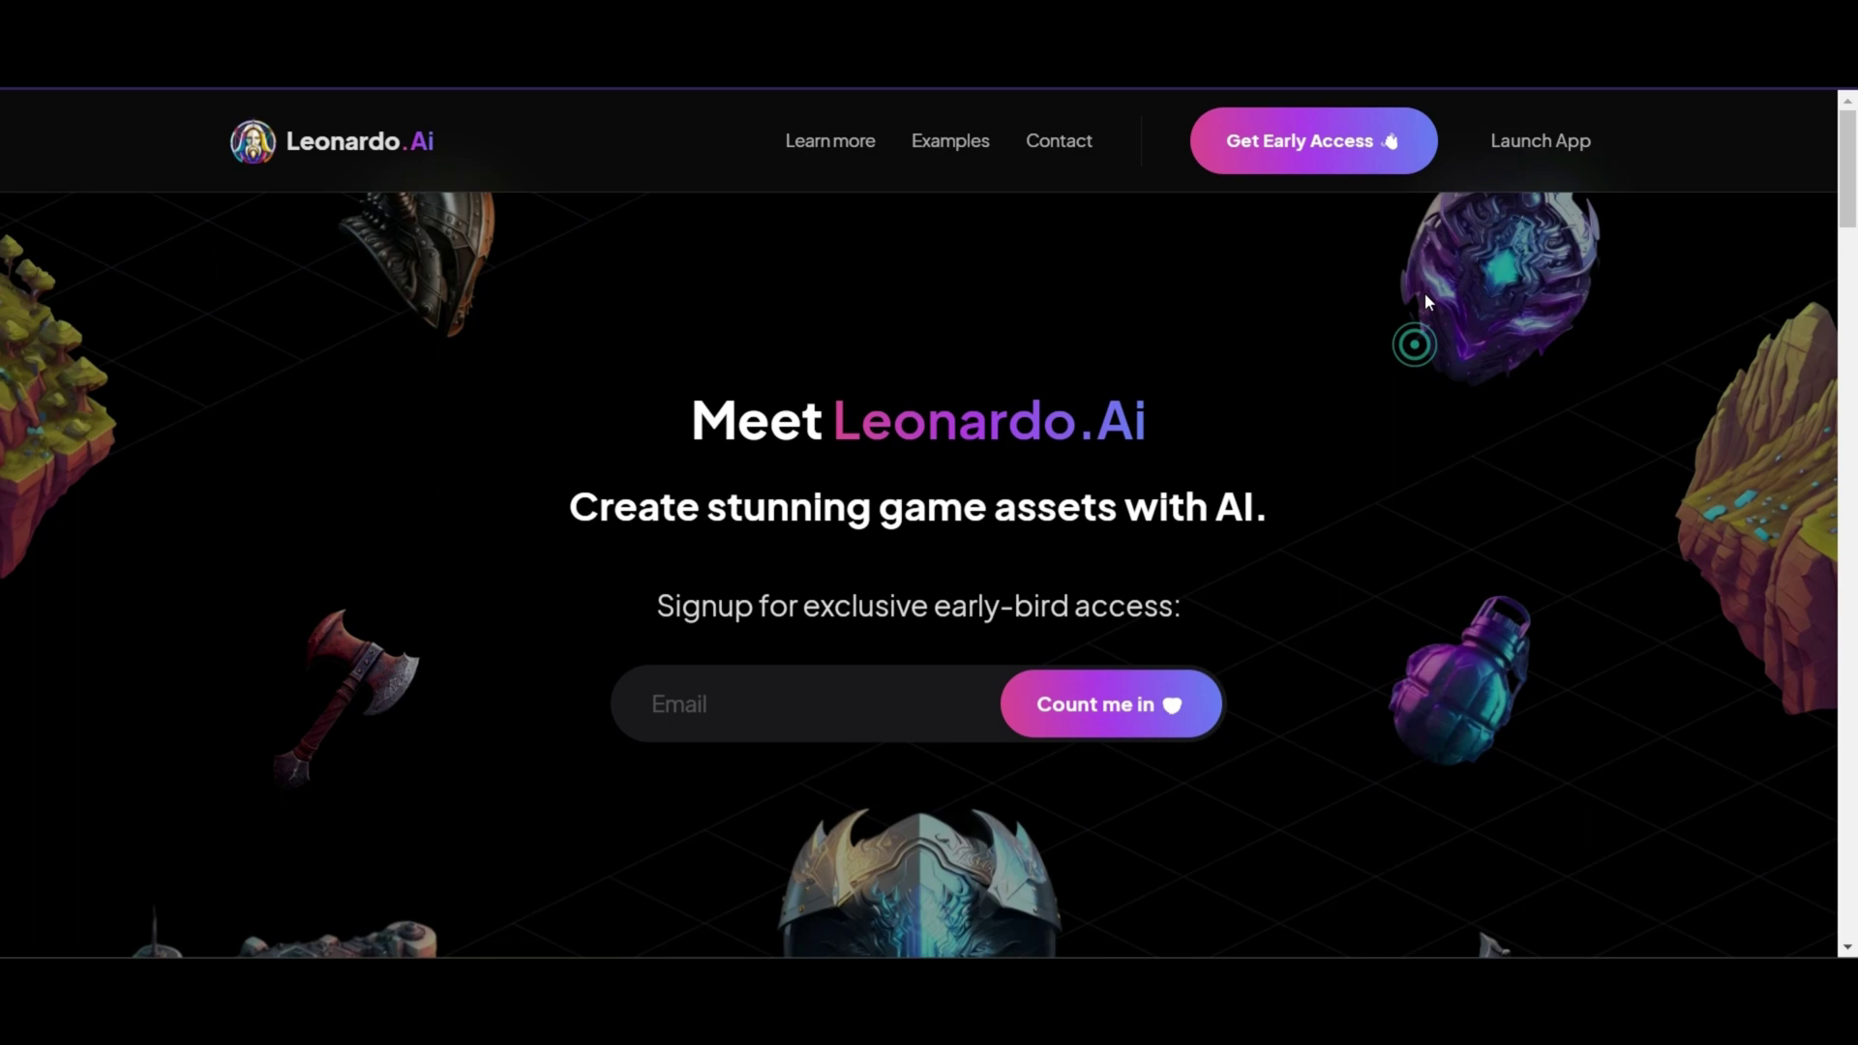
left_click(1528, 140)
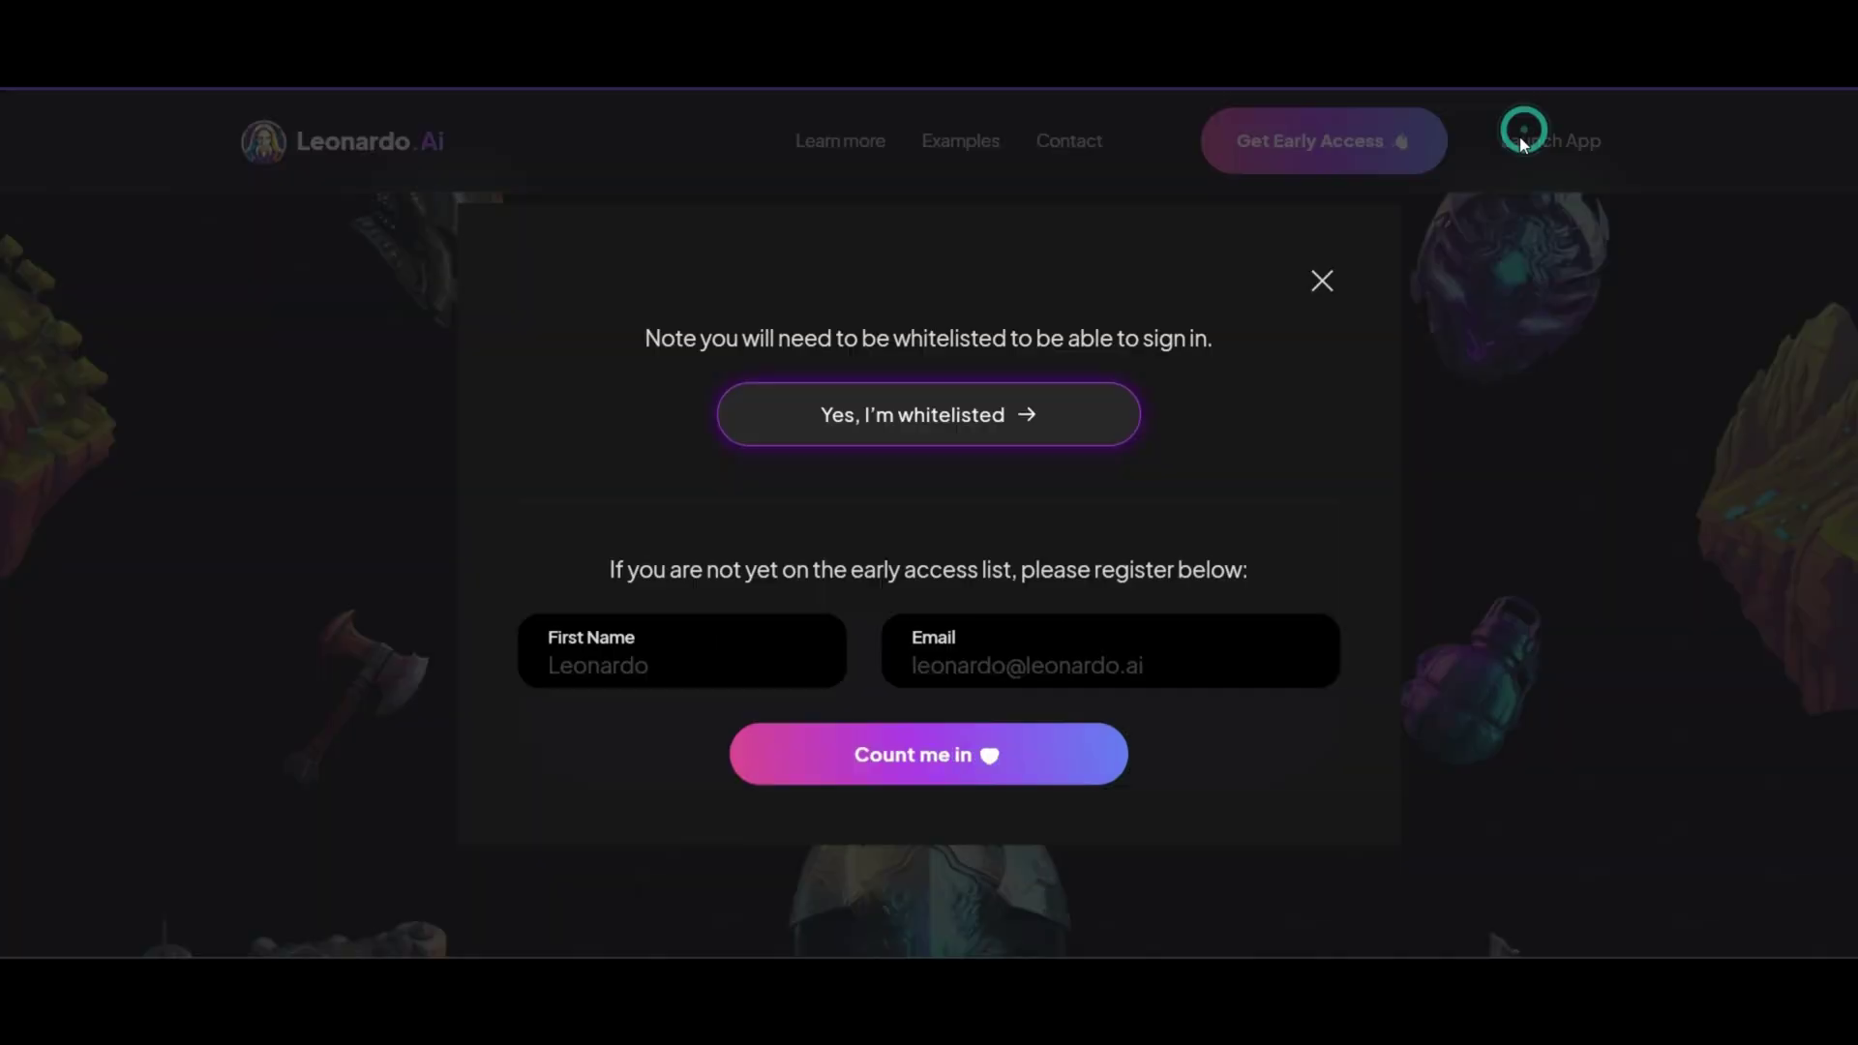
left_click(1005, 425)
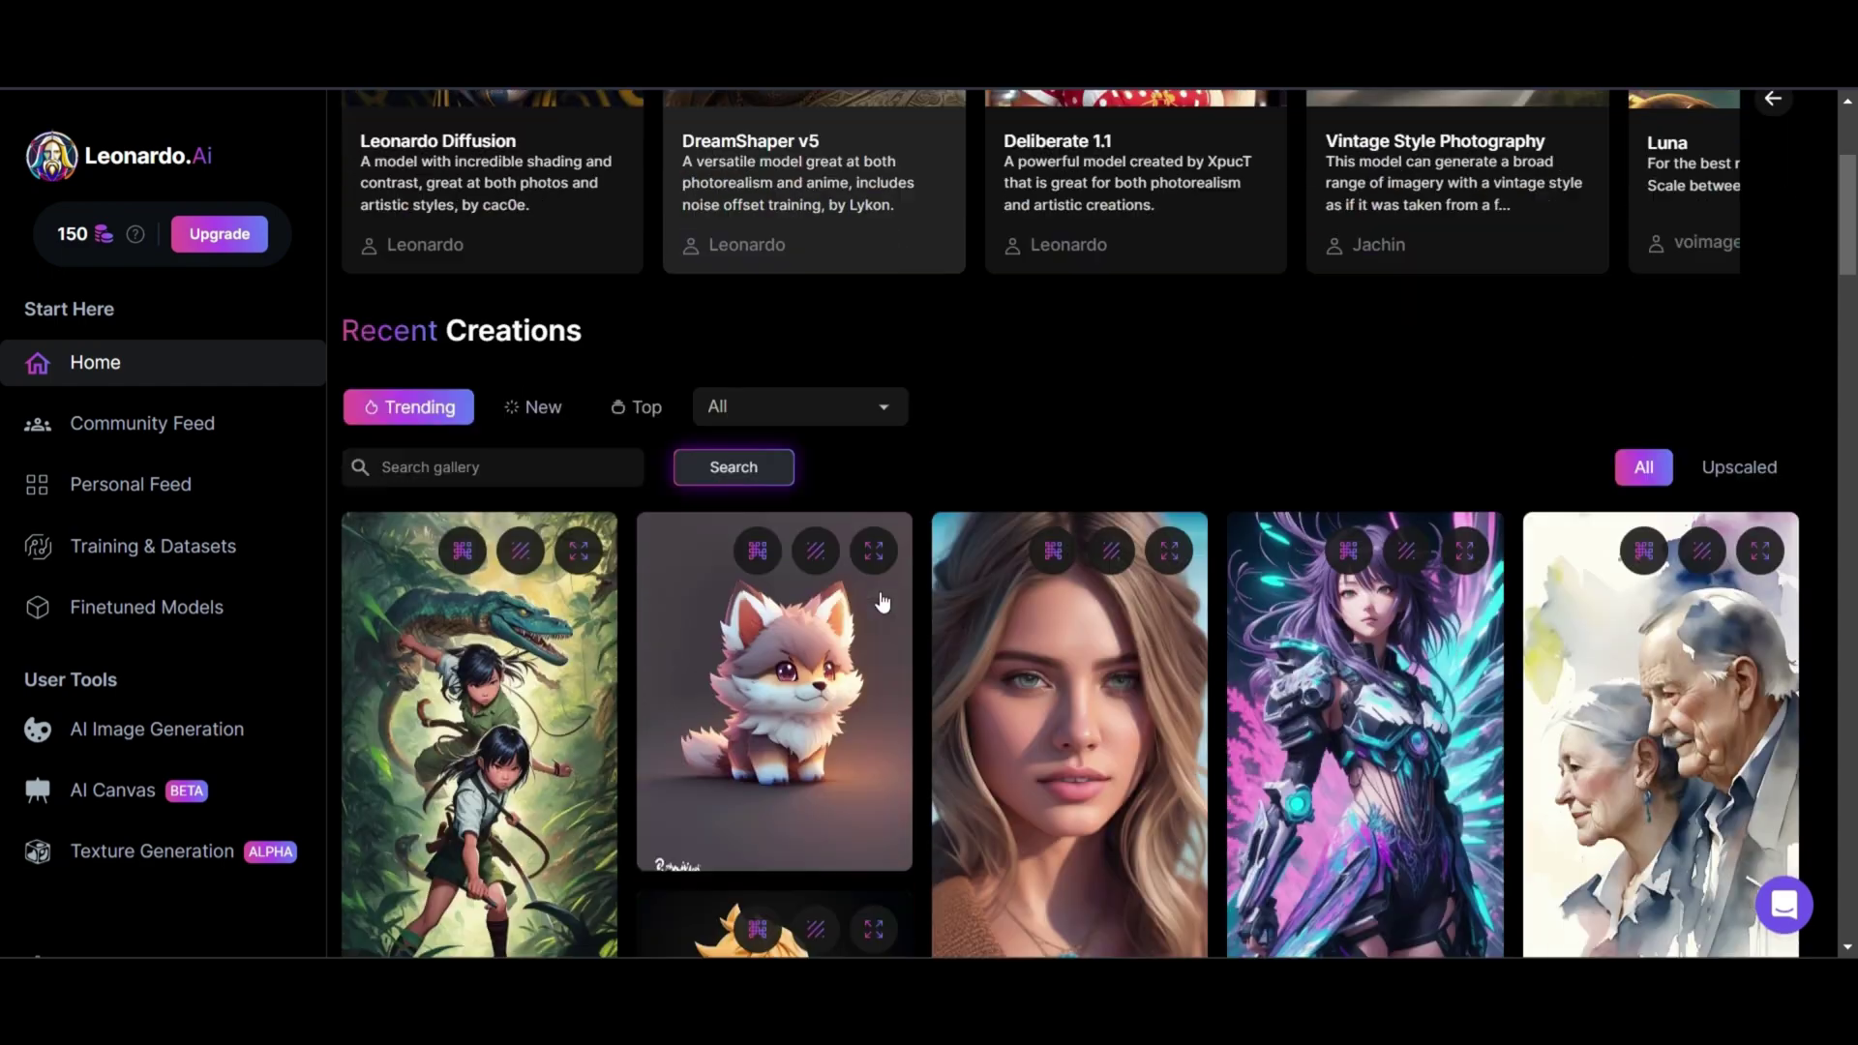
scroll(881, 601, "down", 2)
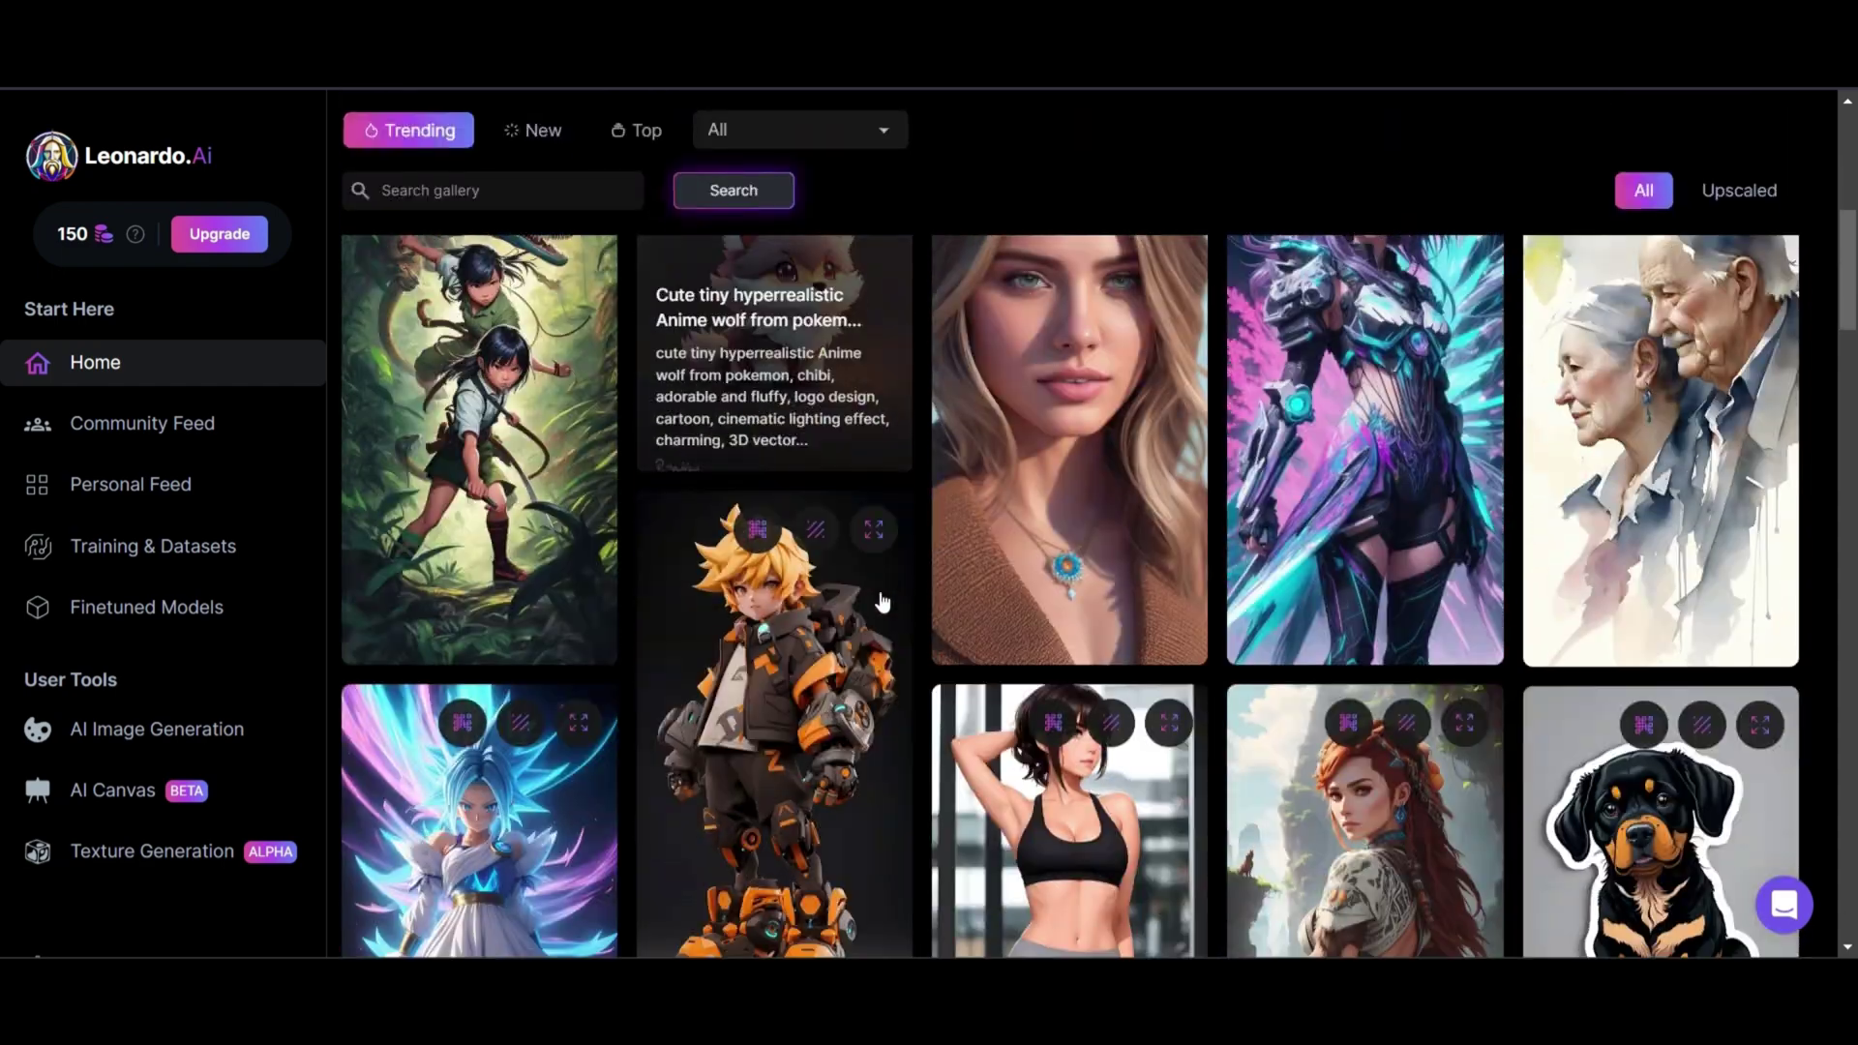
scroll(882, 602, "down", 2)
scroll(881, 602, "down", 2)
scroll(882, 602, "down", 3)
scroll(882, 602, "down", 2)
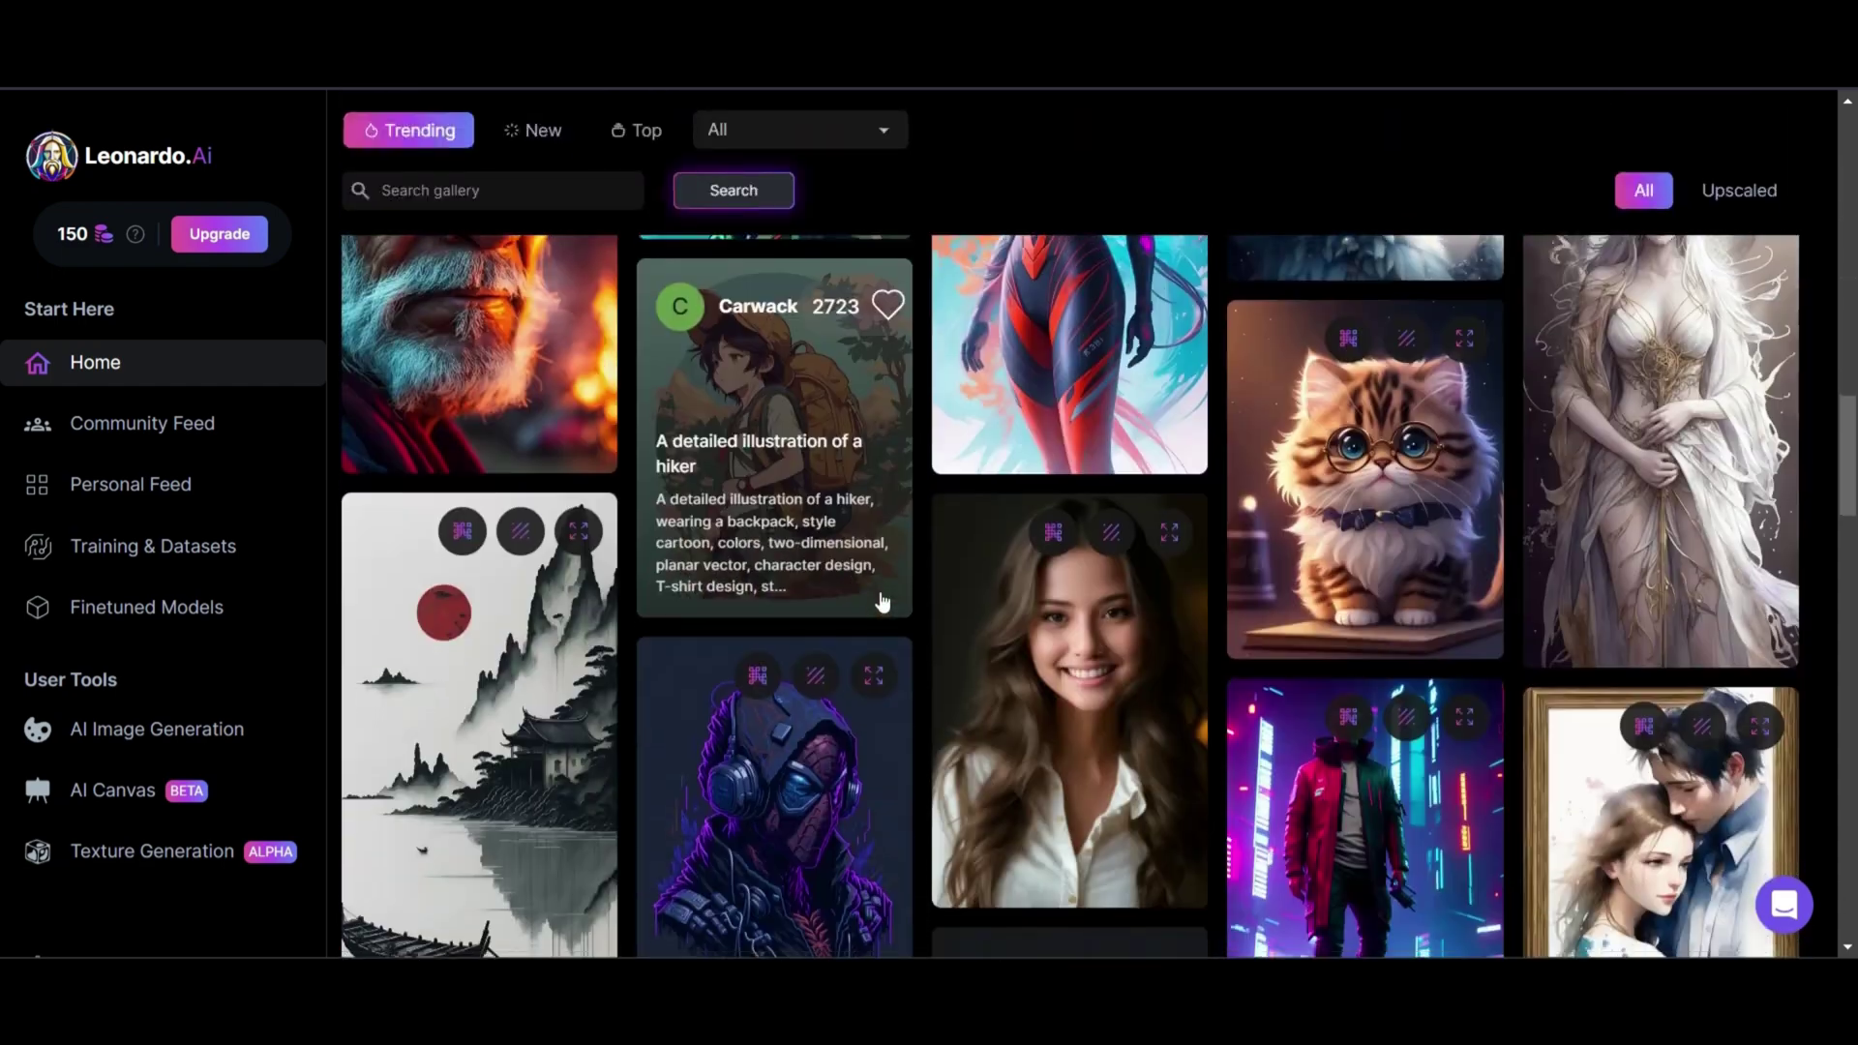
scroll(881, 602, "down", 2)
scroll(880, 601, "up", 2)
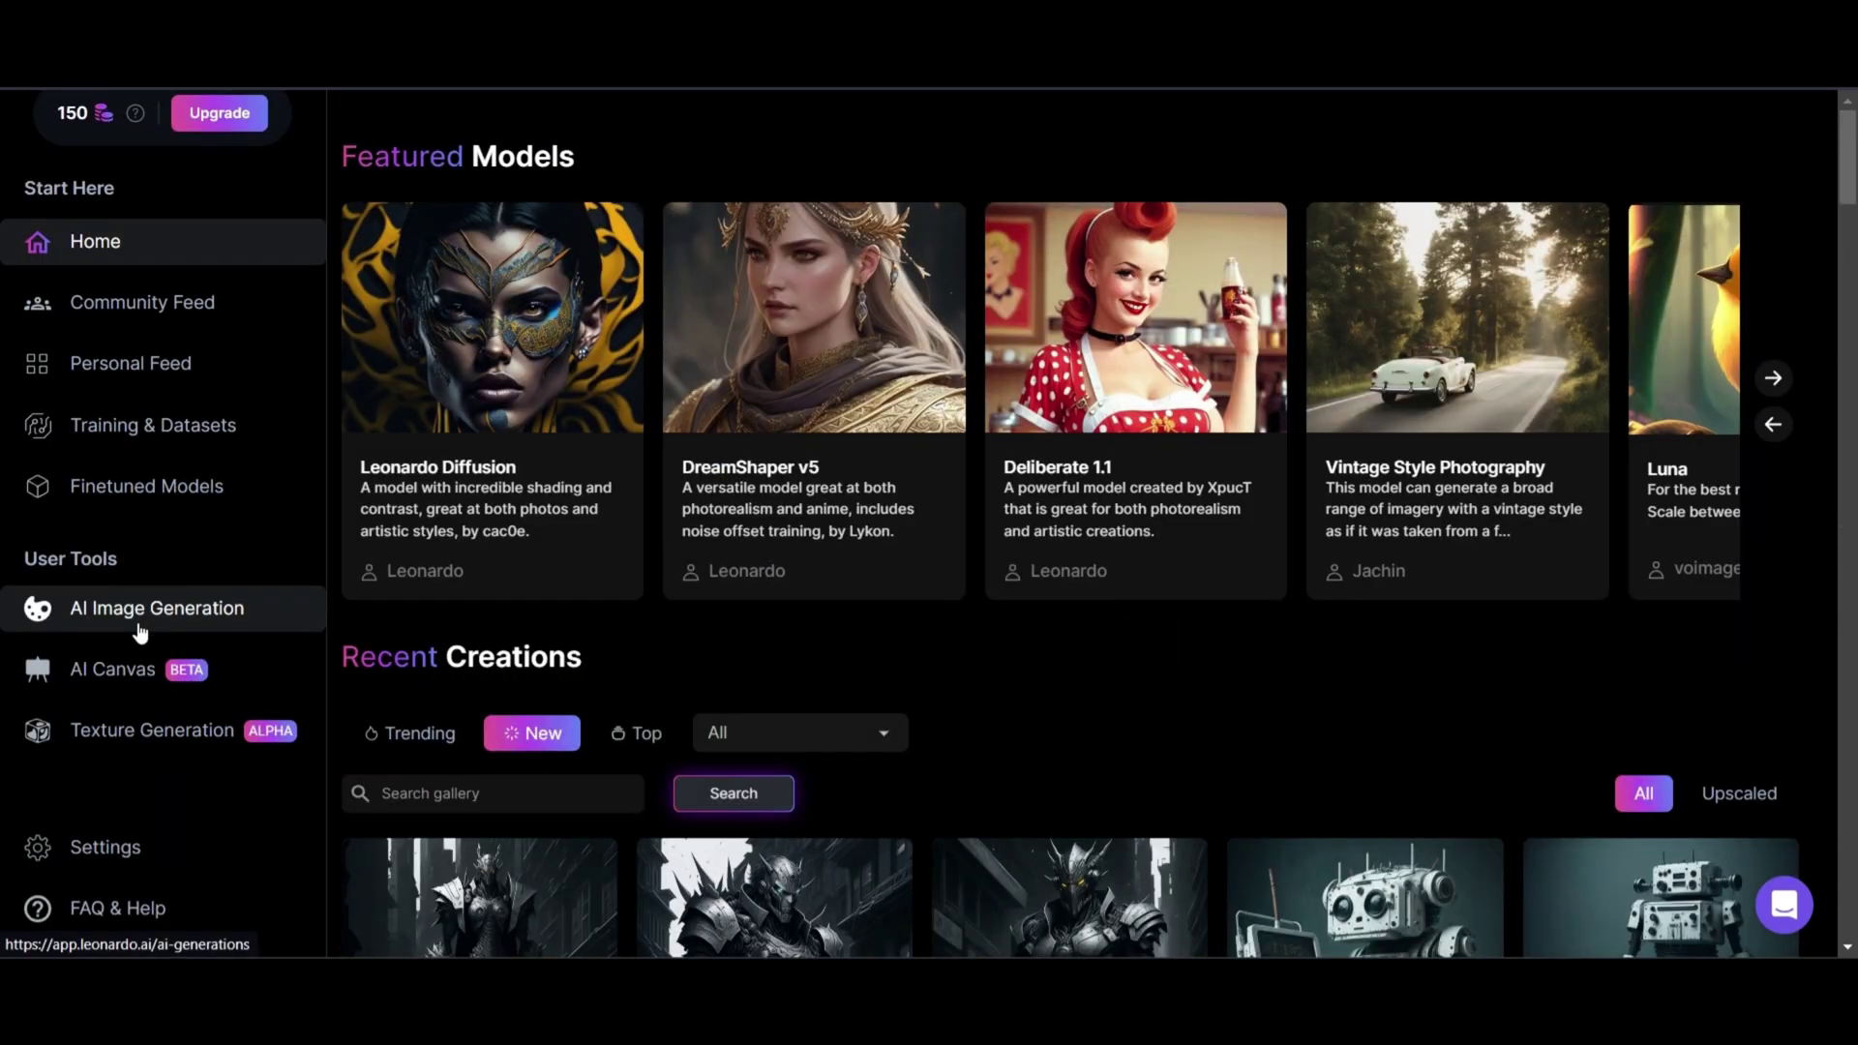
Open the AI Image Generation tool and set the image dimensions to 1024 × 1024
left_click(191, 608)
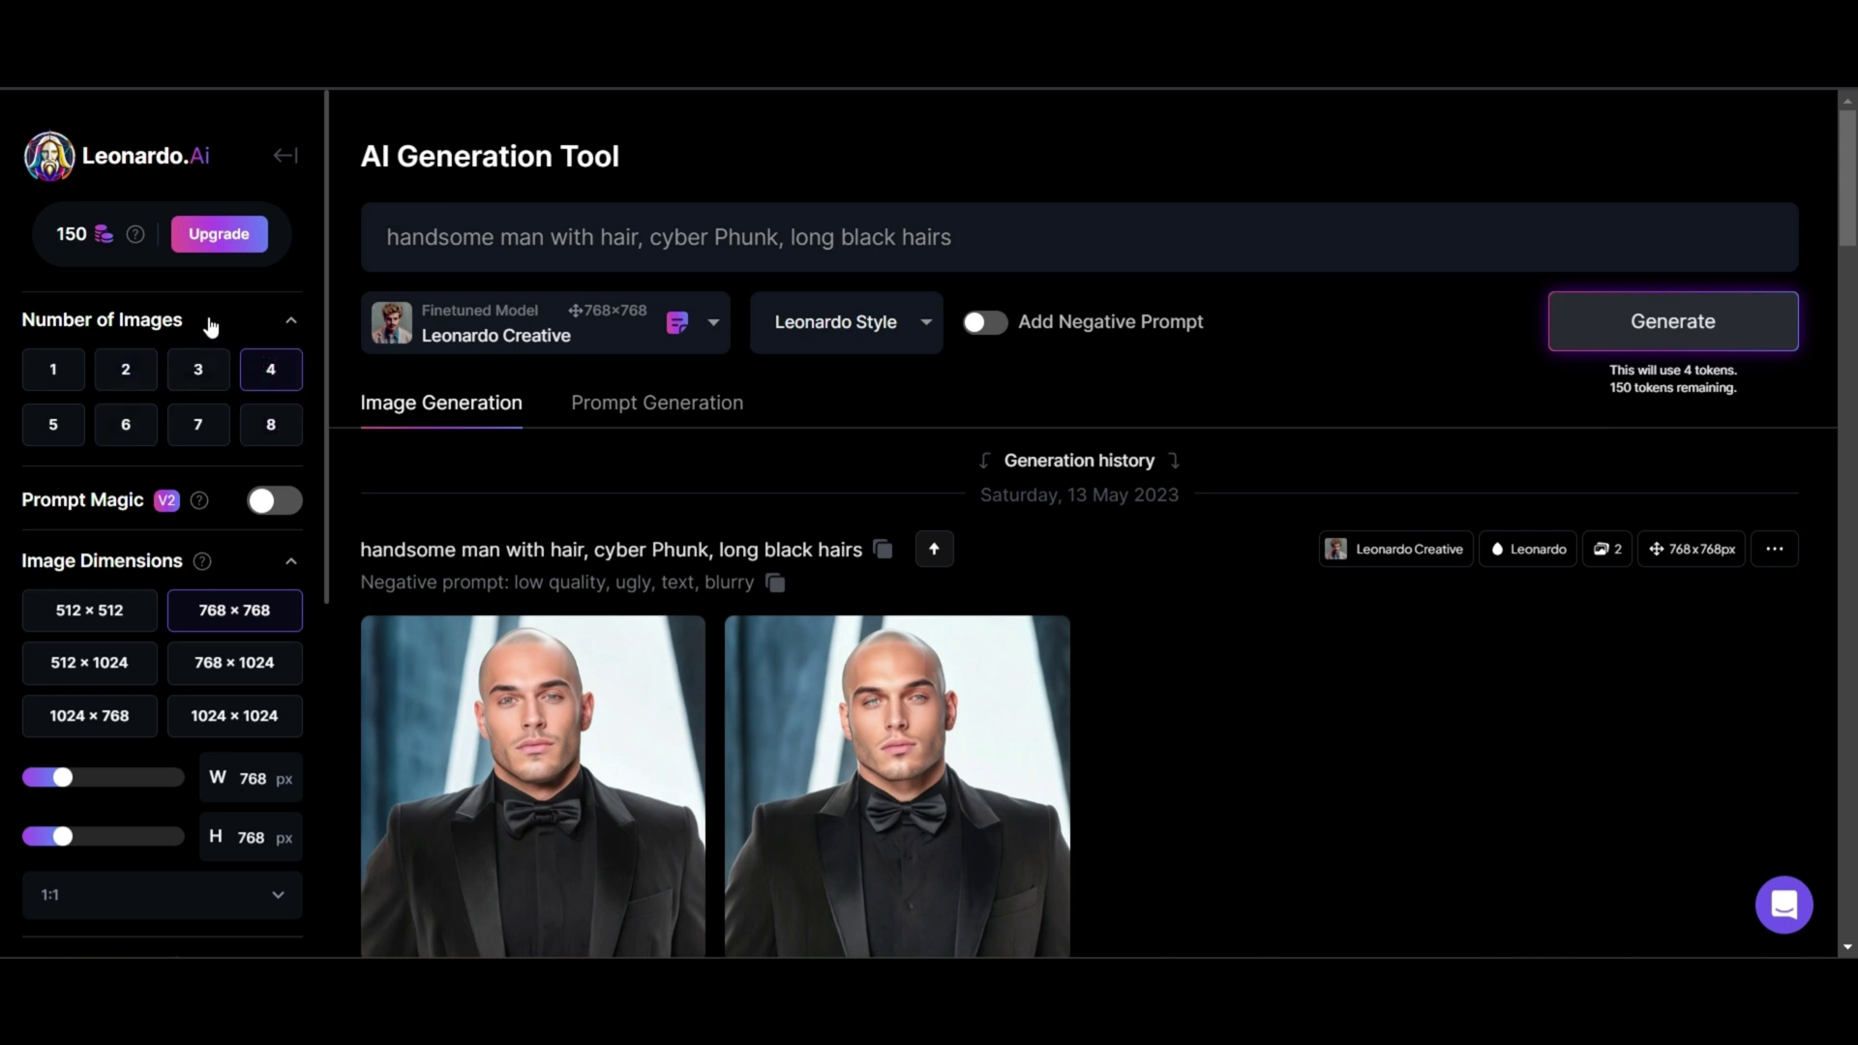
scroll(210, 326, "down", 1)
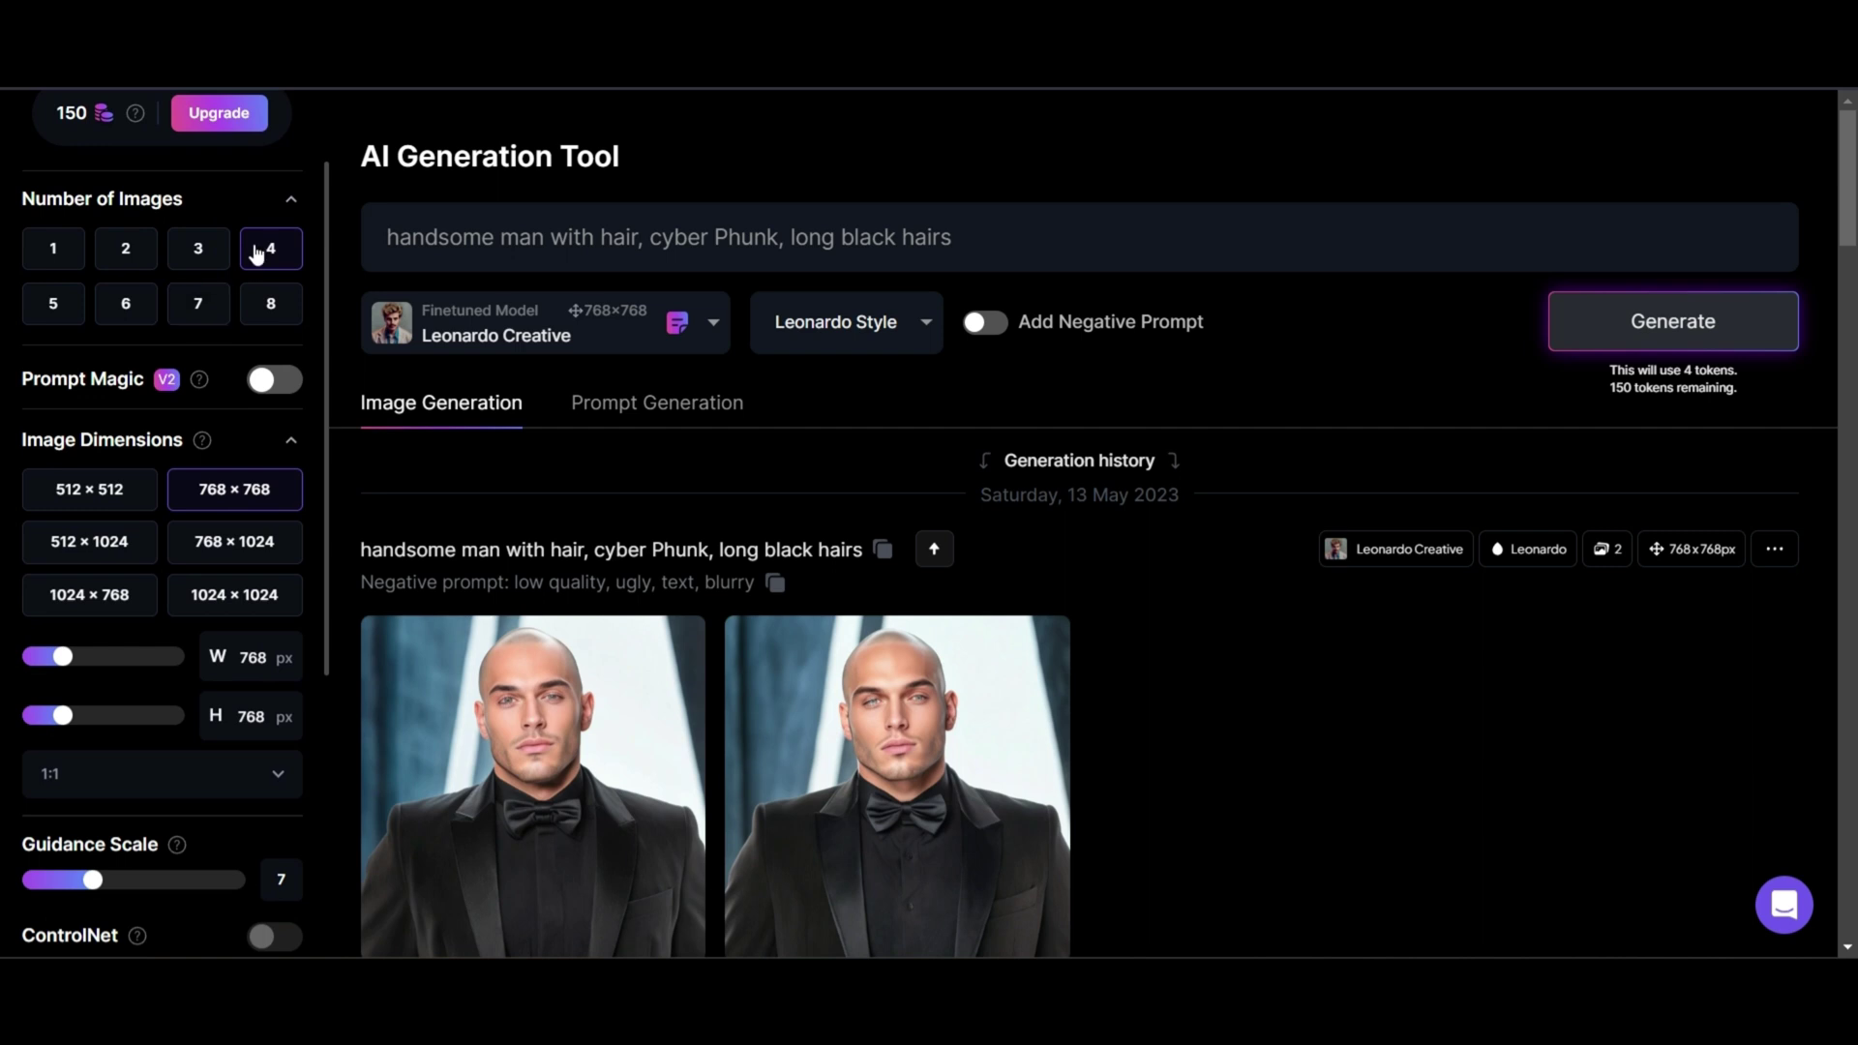
scroll(254, 255, "down", 1)
left_click(196, 463)
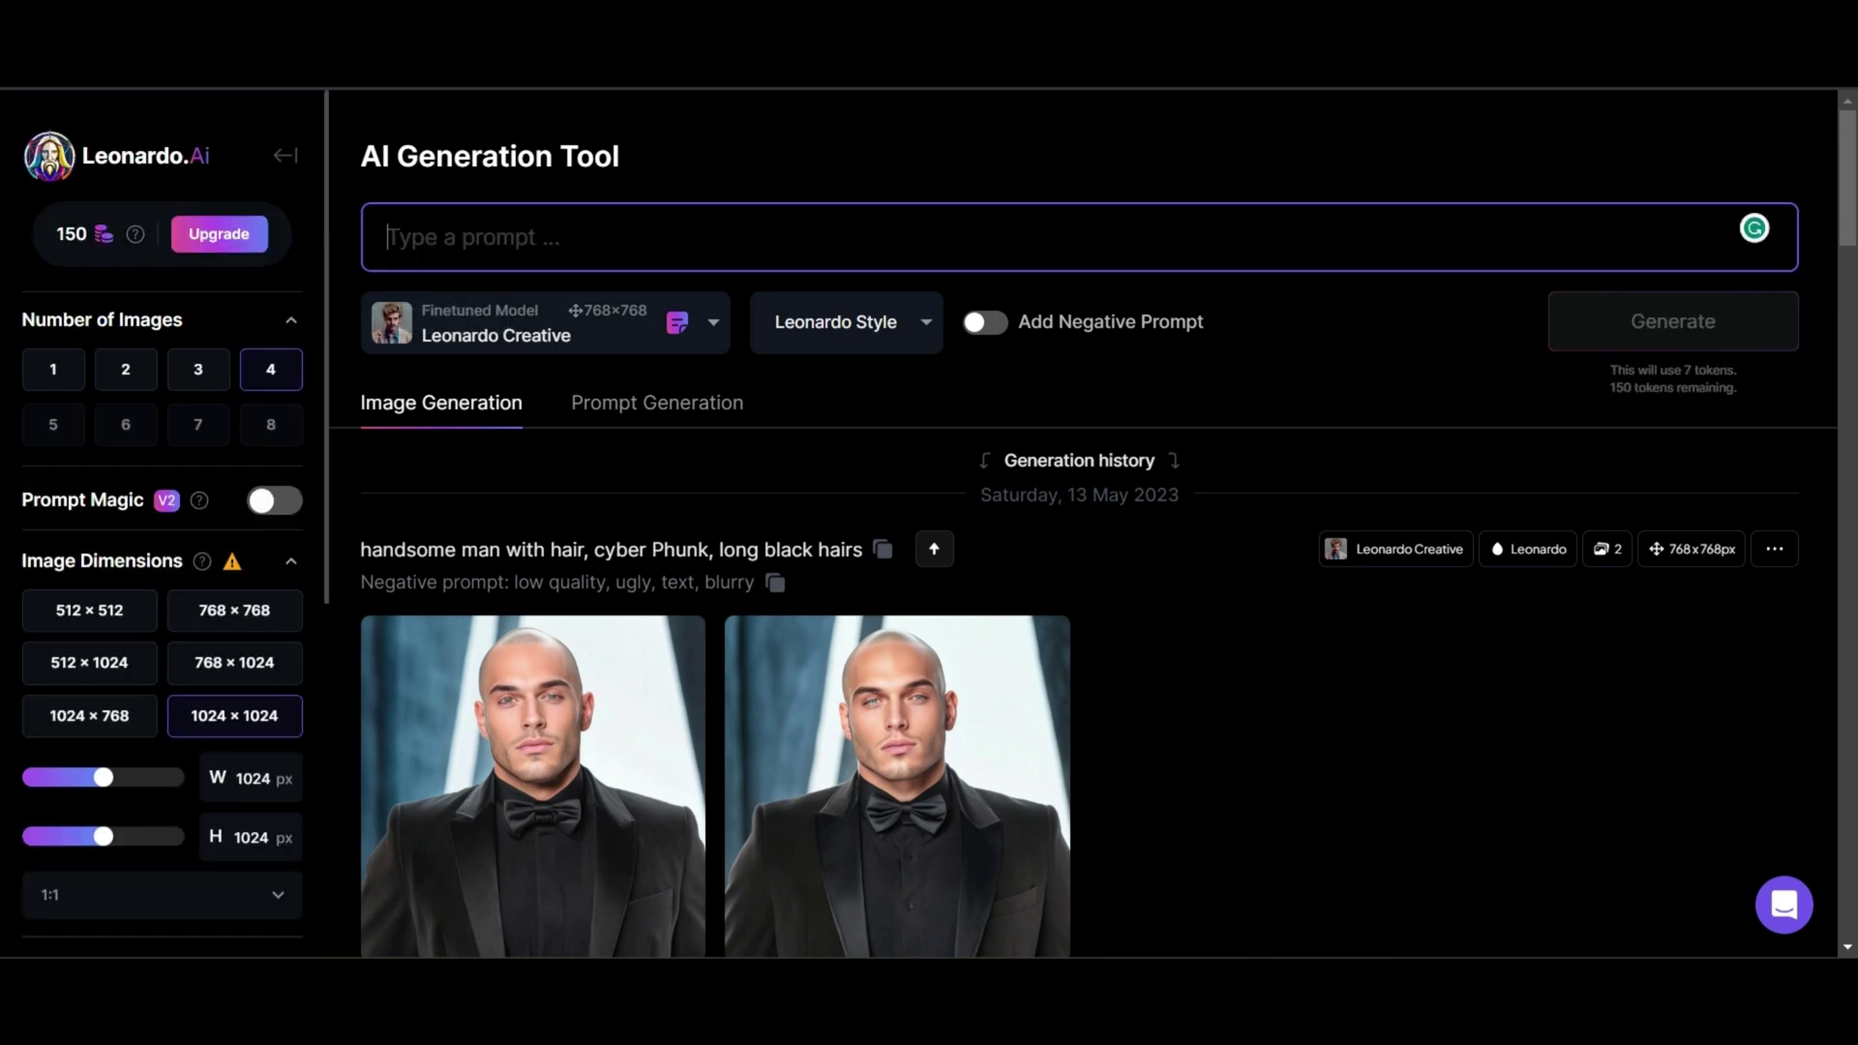
type("the")
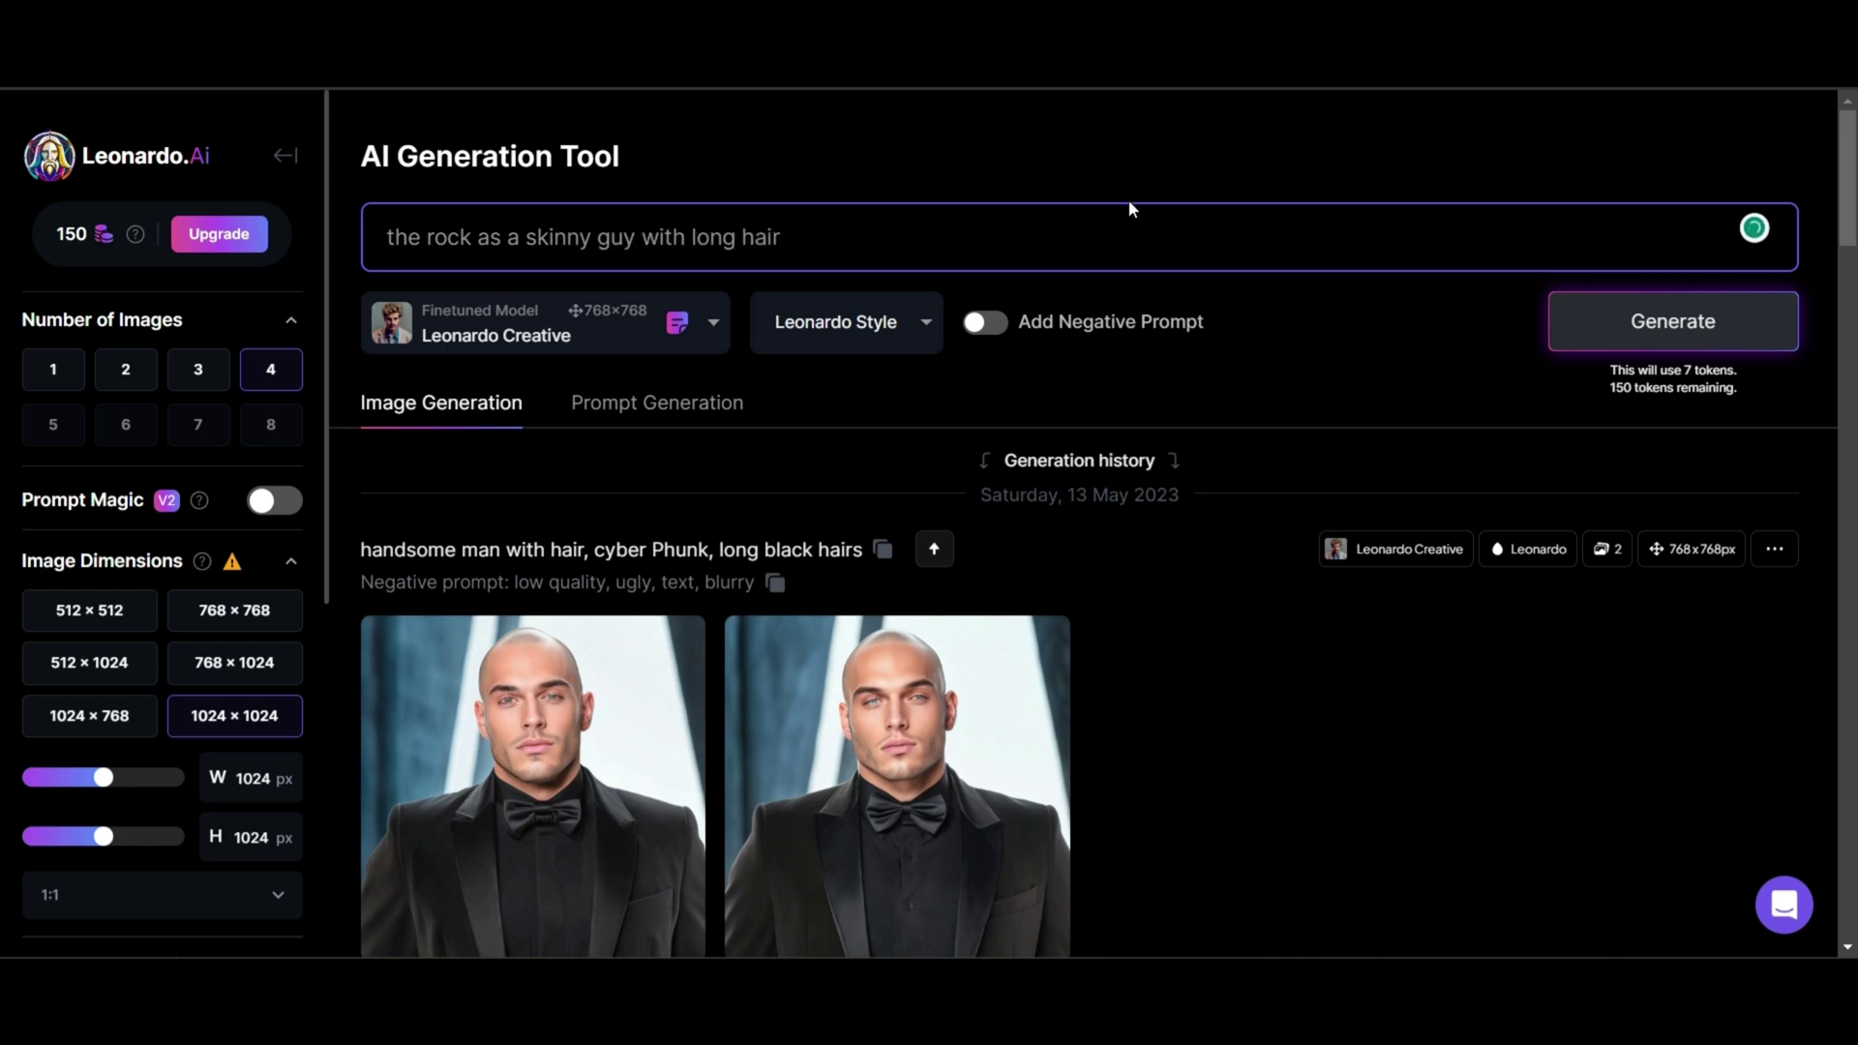
Enable the negative prompt and keep Leonardo Creative as the selected model
left_click(984, 323)
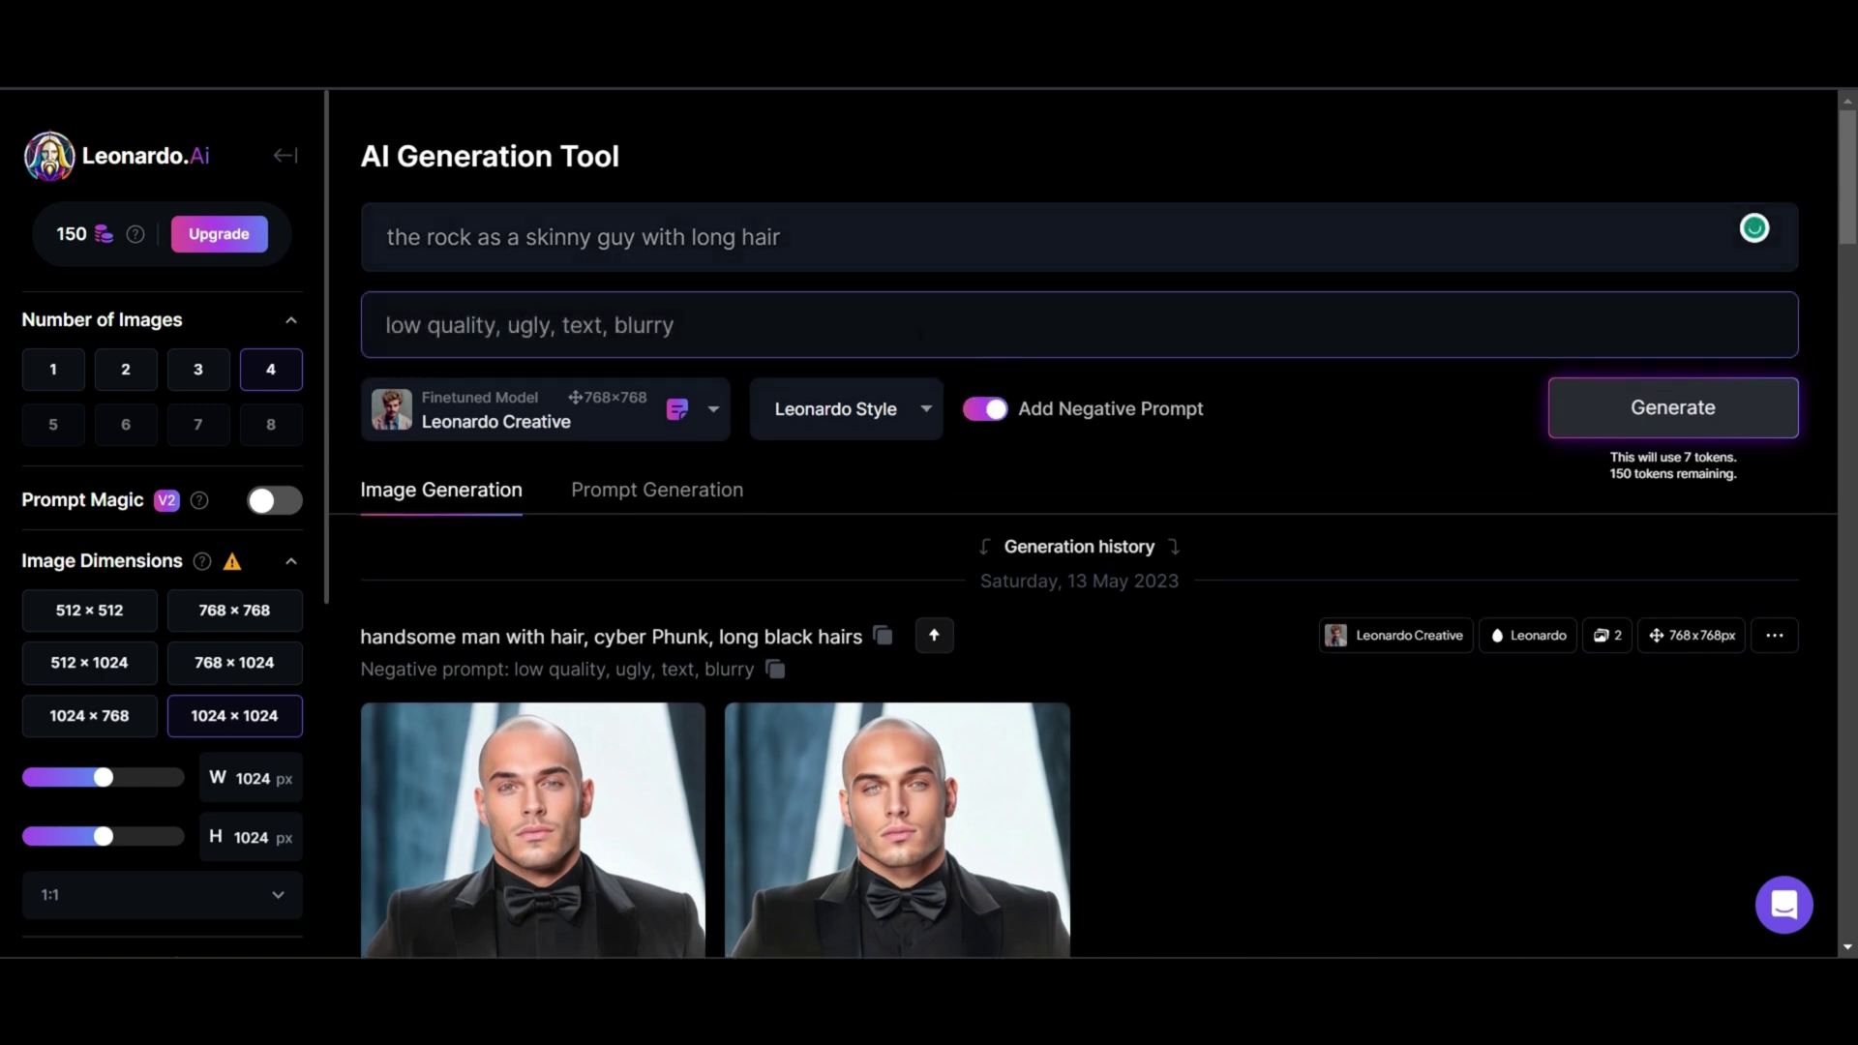
left_click(869, 338)
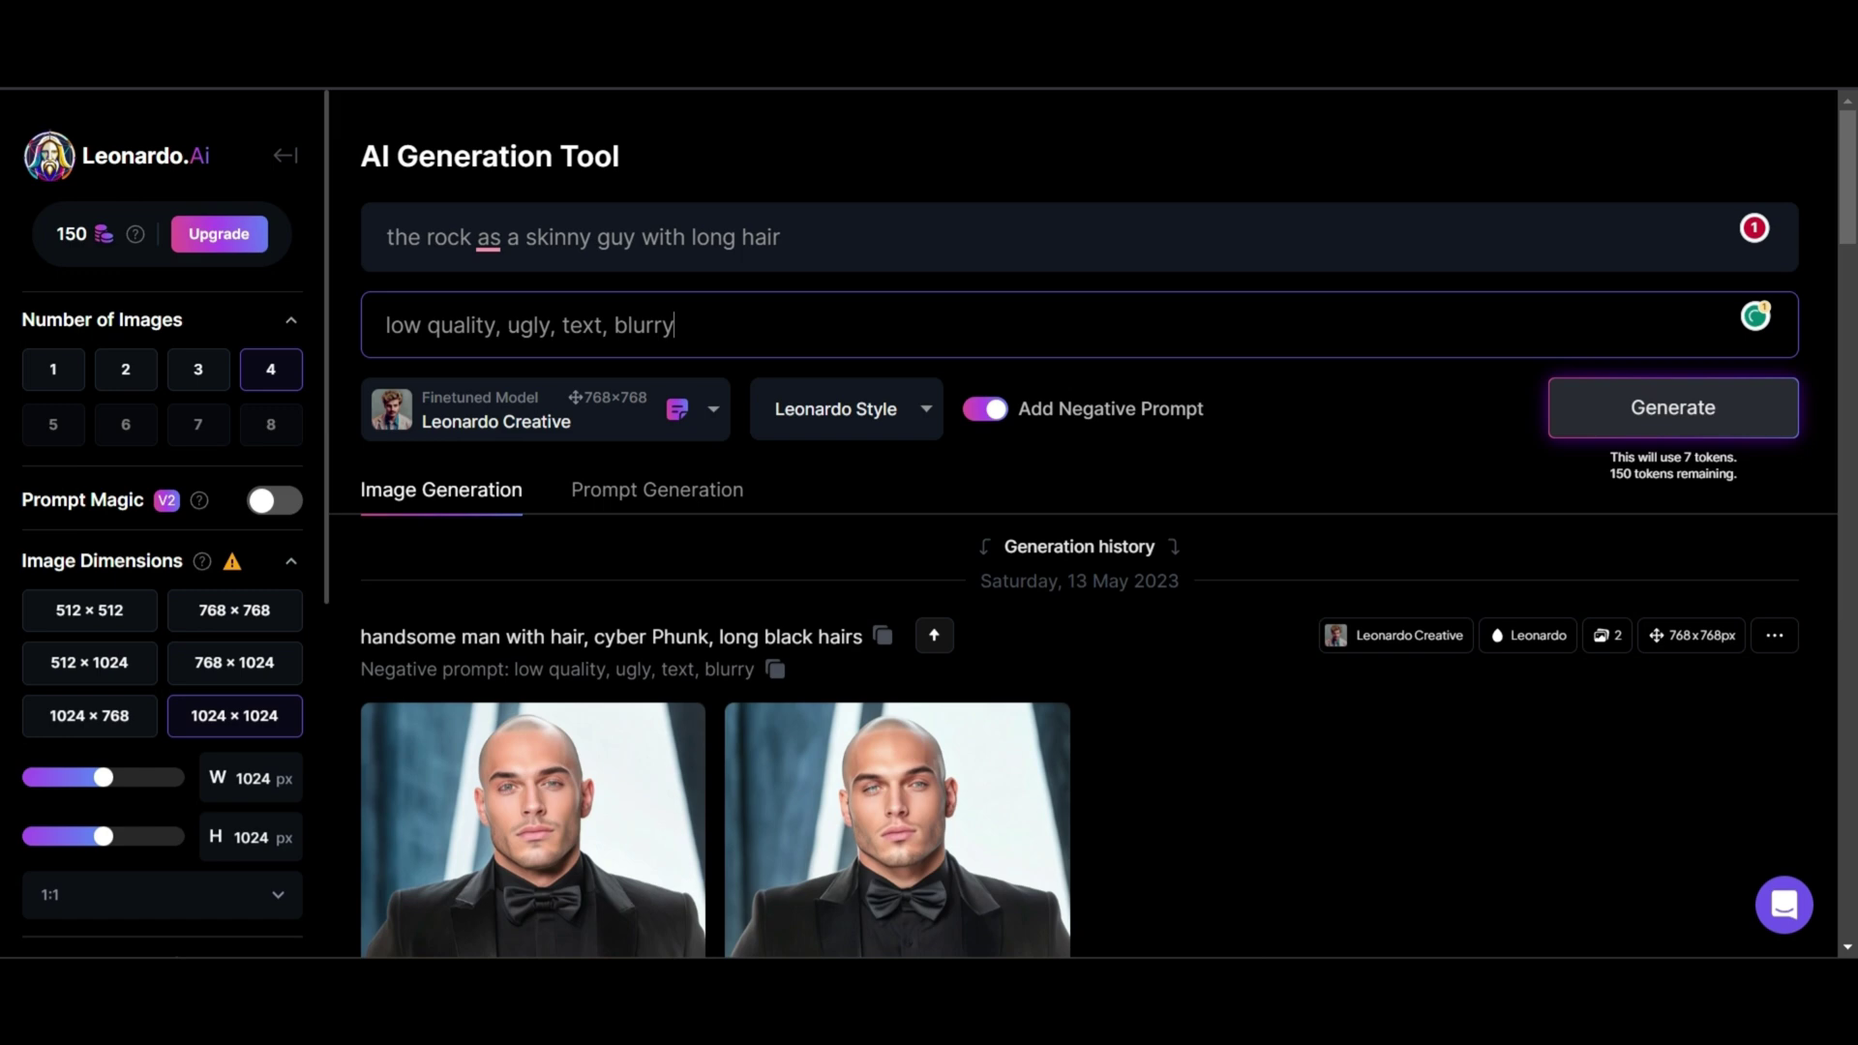
scroll(763, 190, "down", 1)
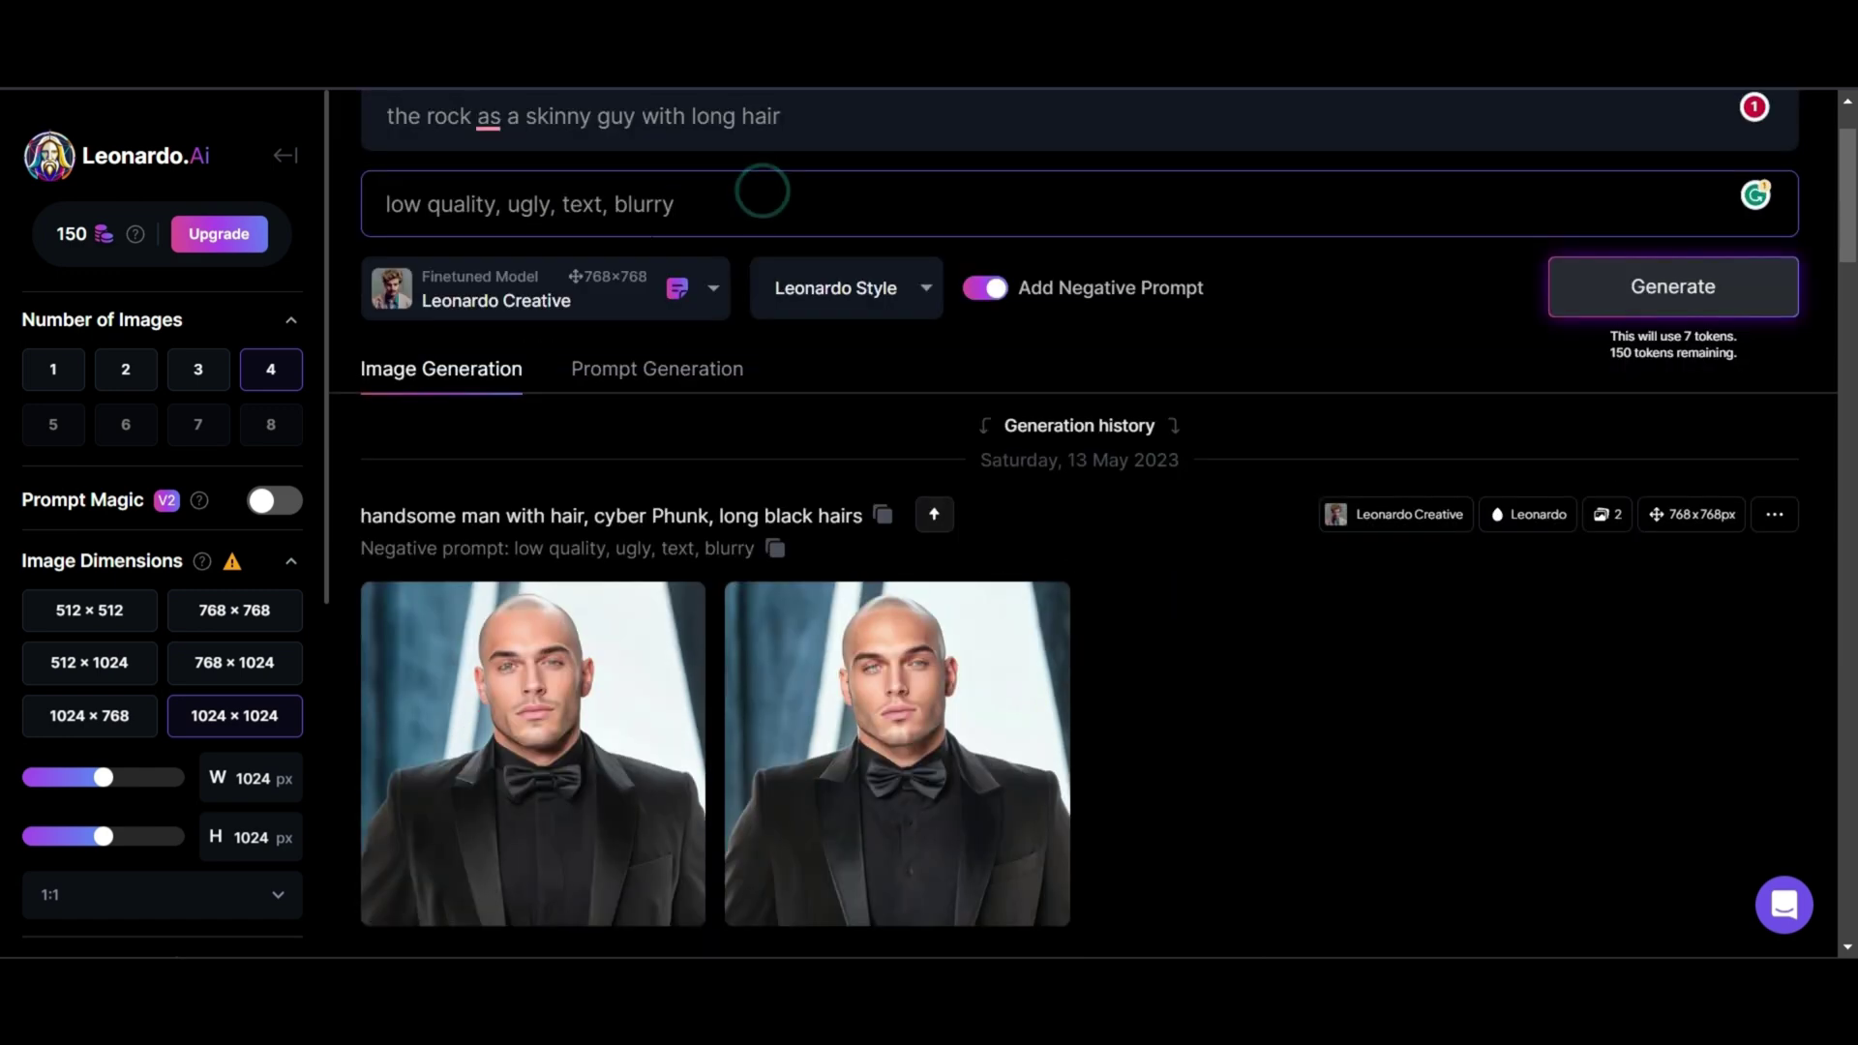
left_click(633, 296)
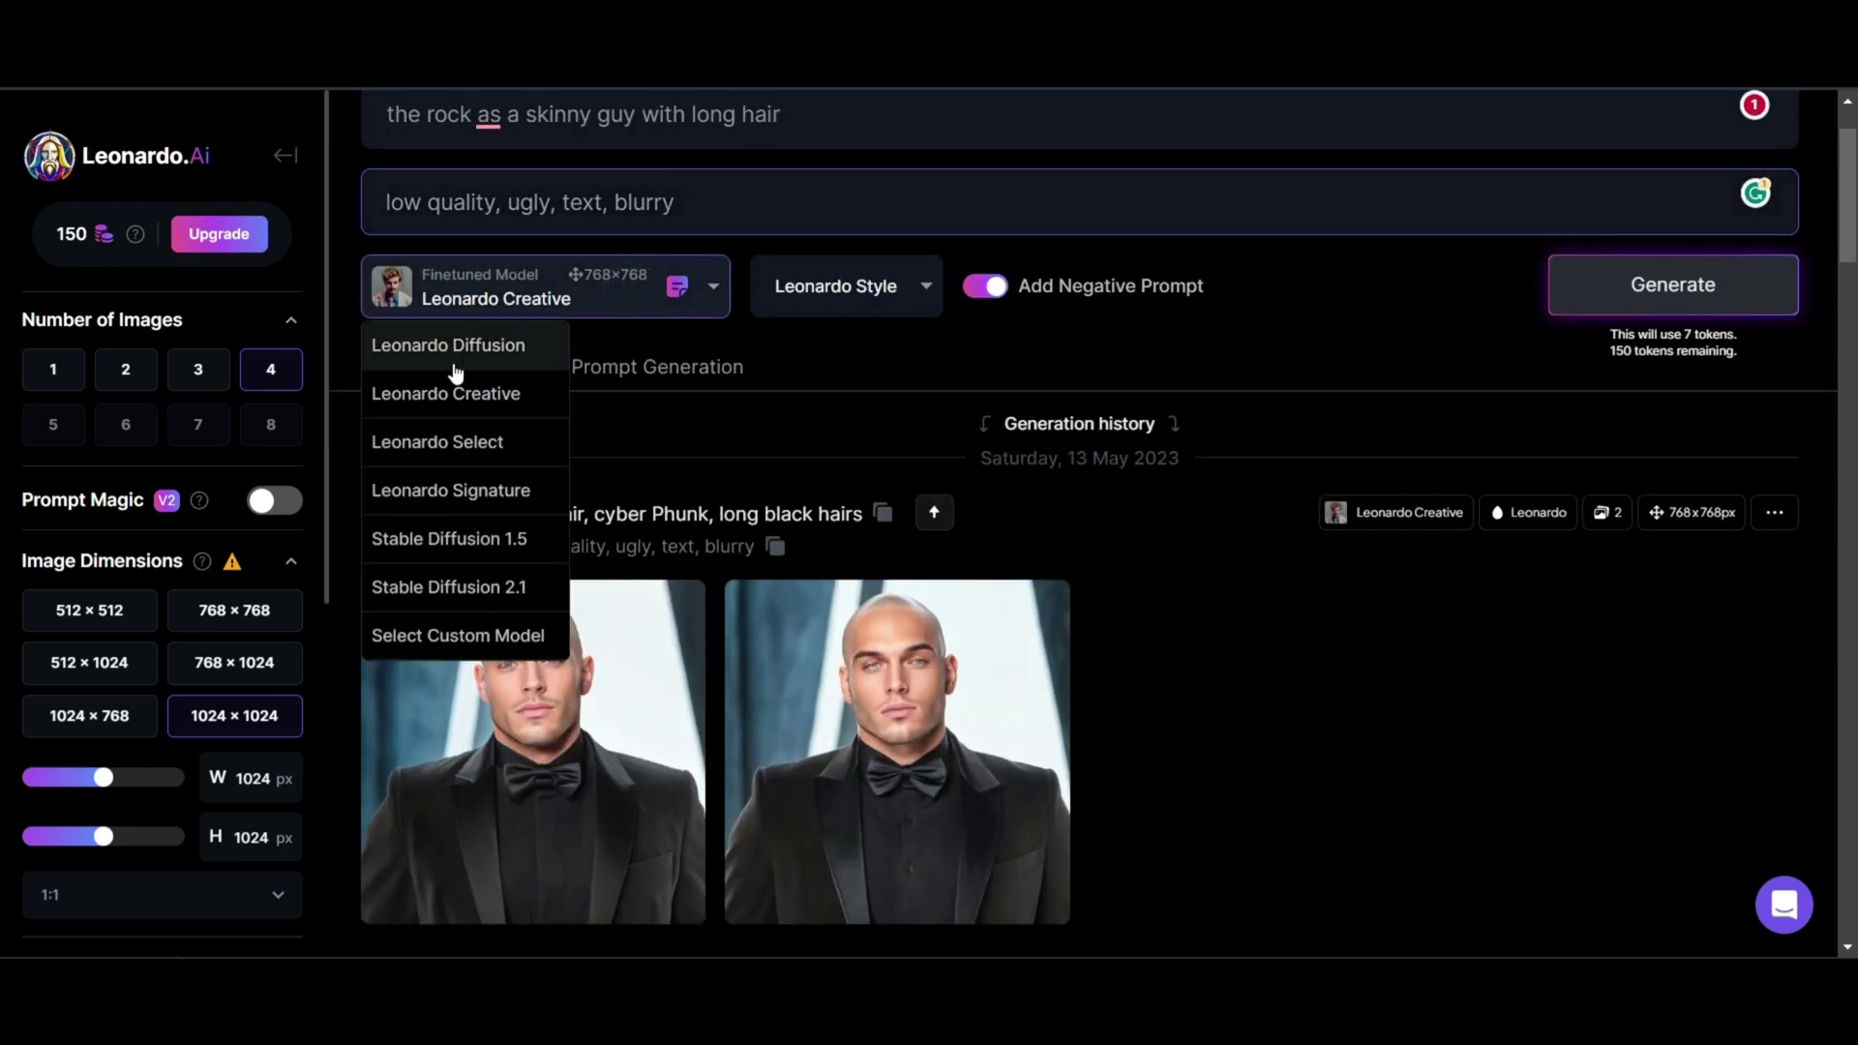
scroll(465, 373, "down", 2)
scroll(468, 374, "up", 2)
scroll(470, 421, "down", 1)
scroll(670, 427, "up", 2)
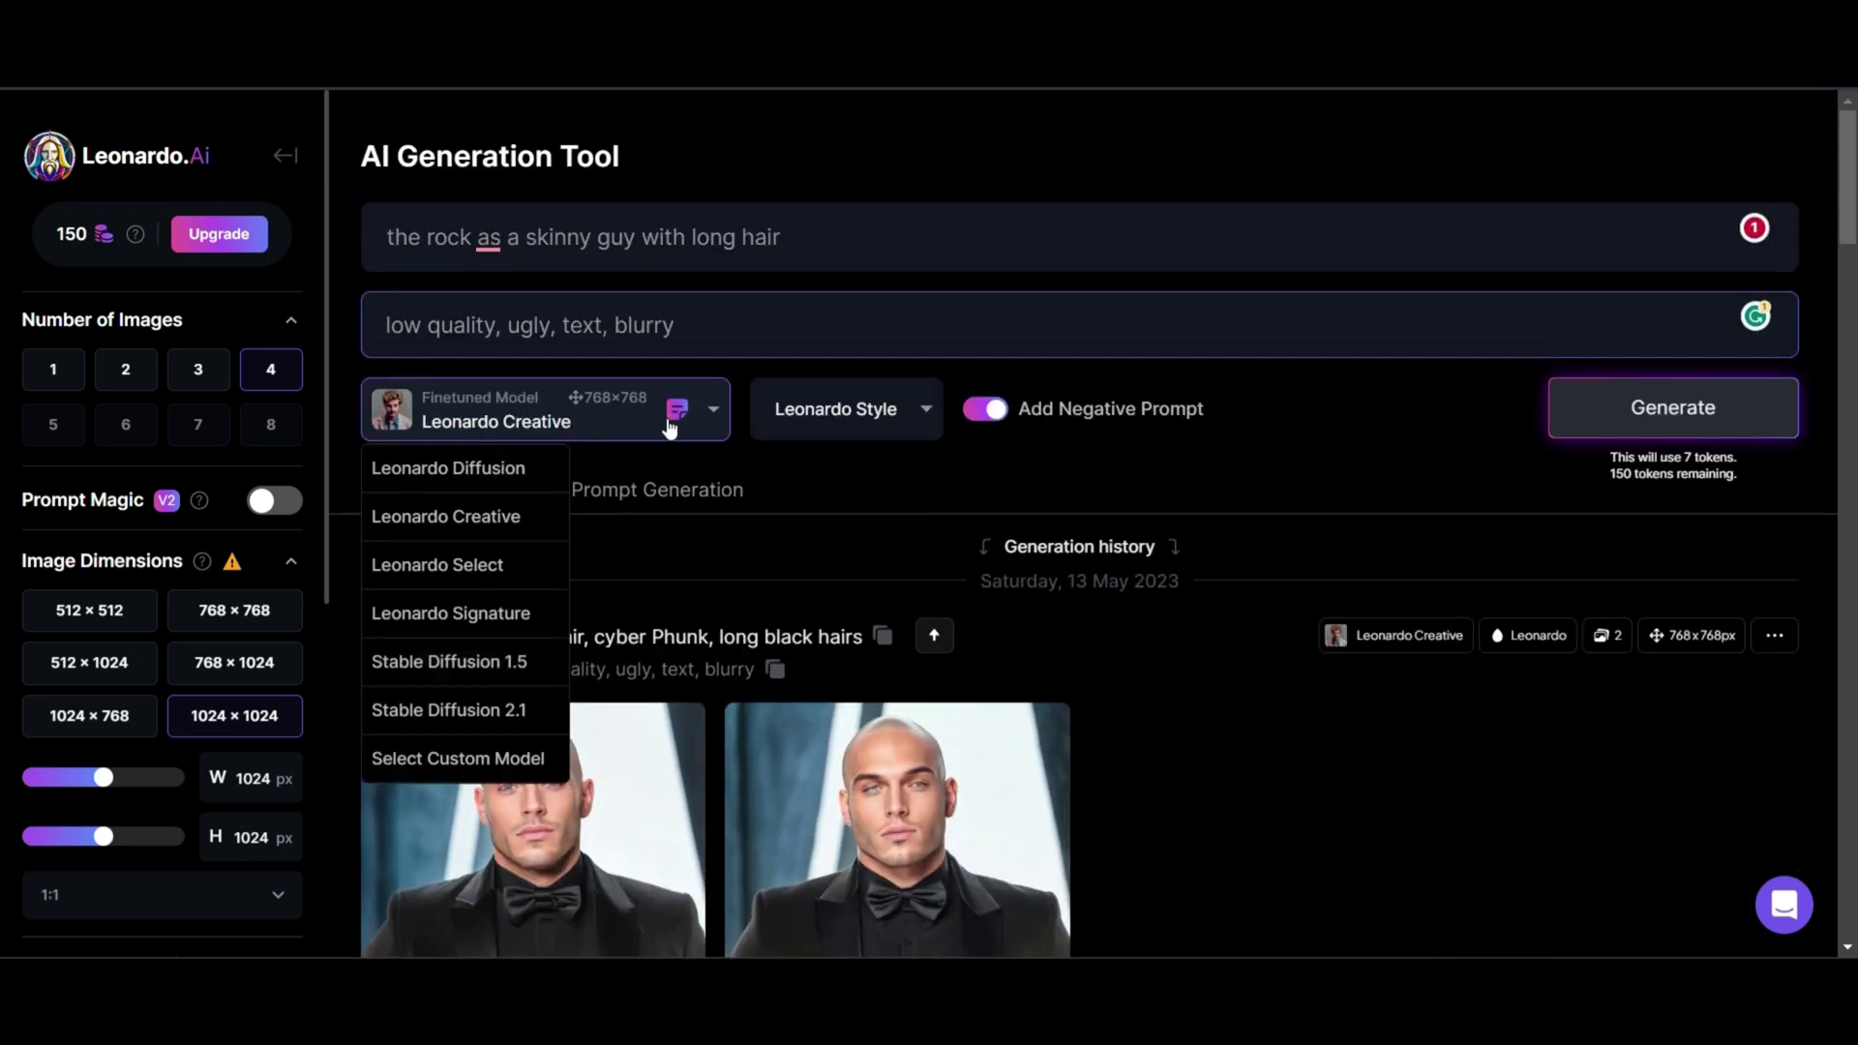
left_click(1054, 450)
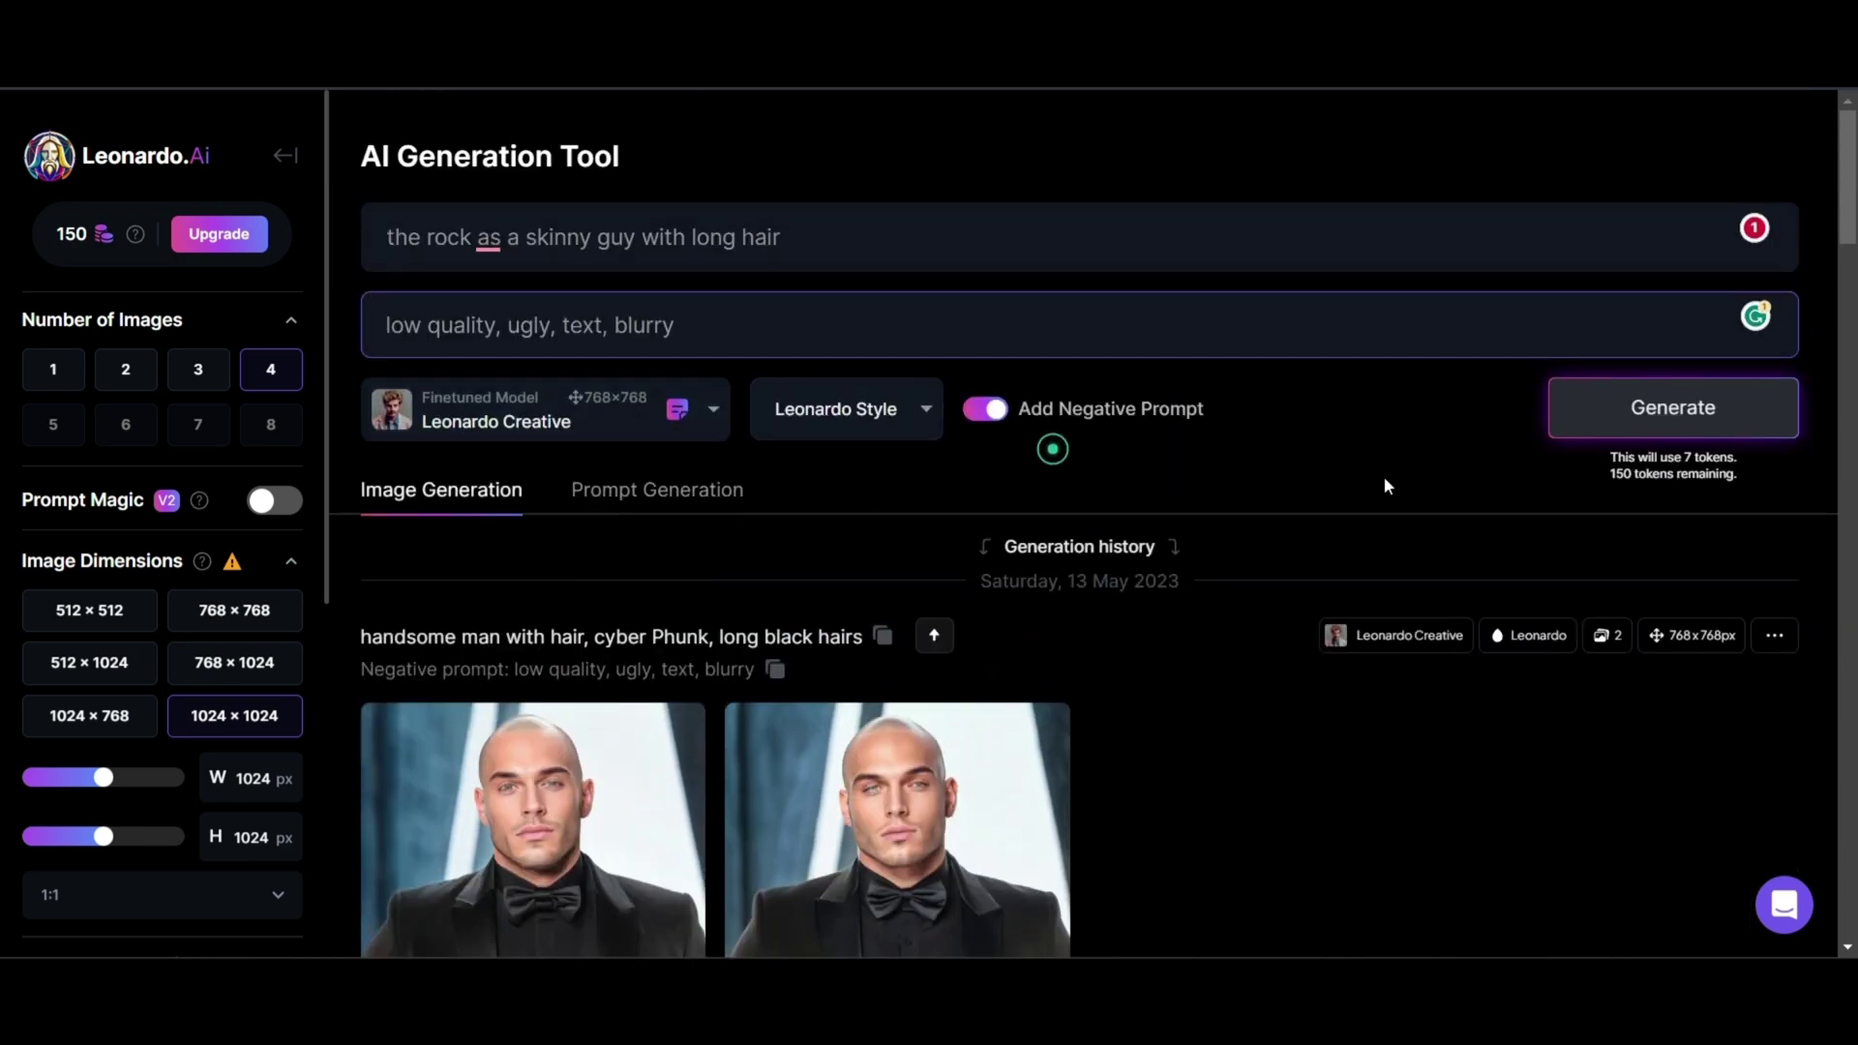
Generate four images for 'the rock as a skinny guy with long hair'
left_click(1626, 401)
scroll(1203, 500, "down", 2)
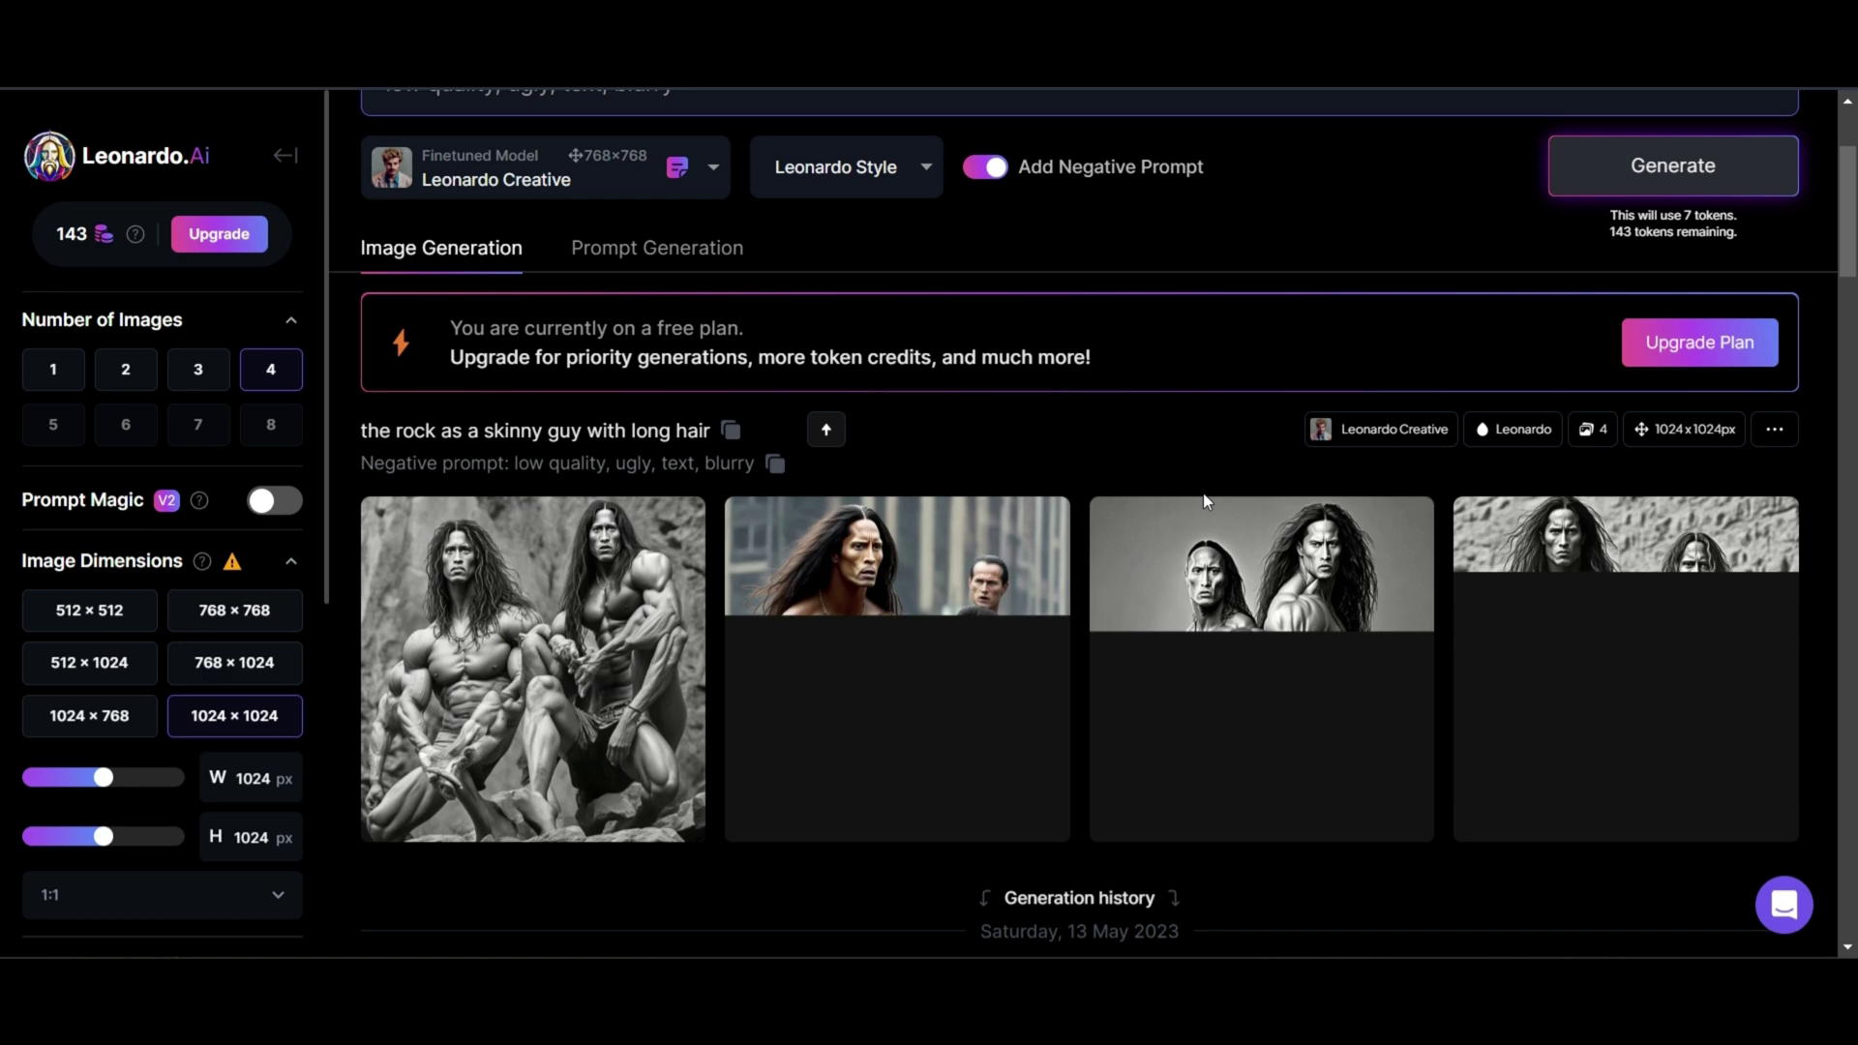
scroll(574, 584, "down", 1)
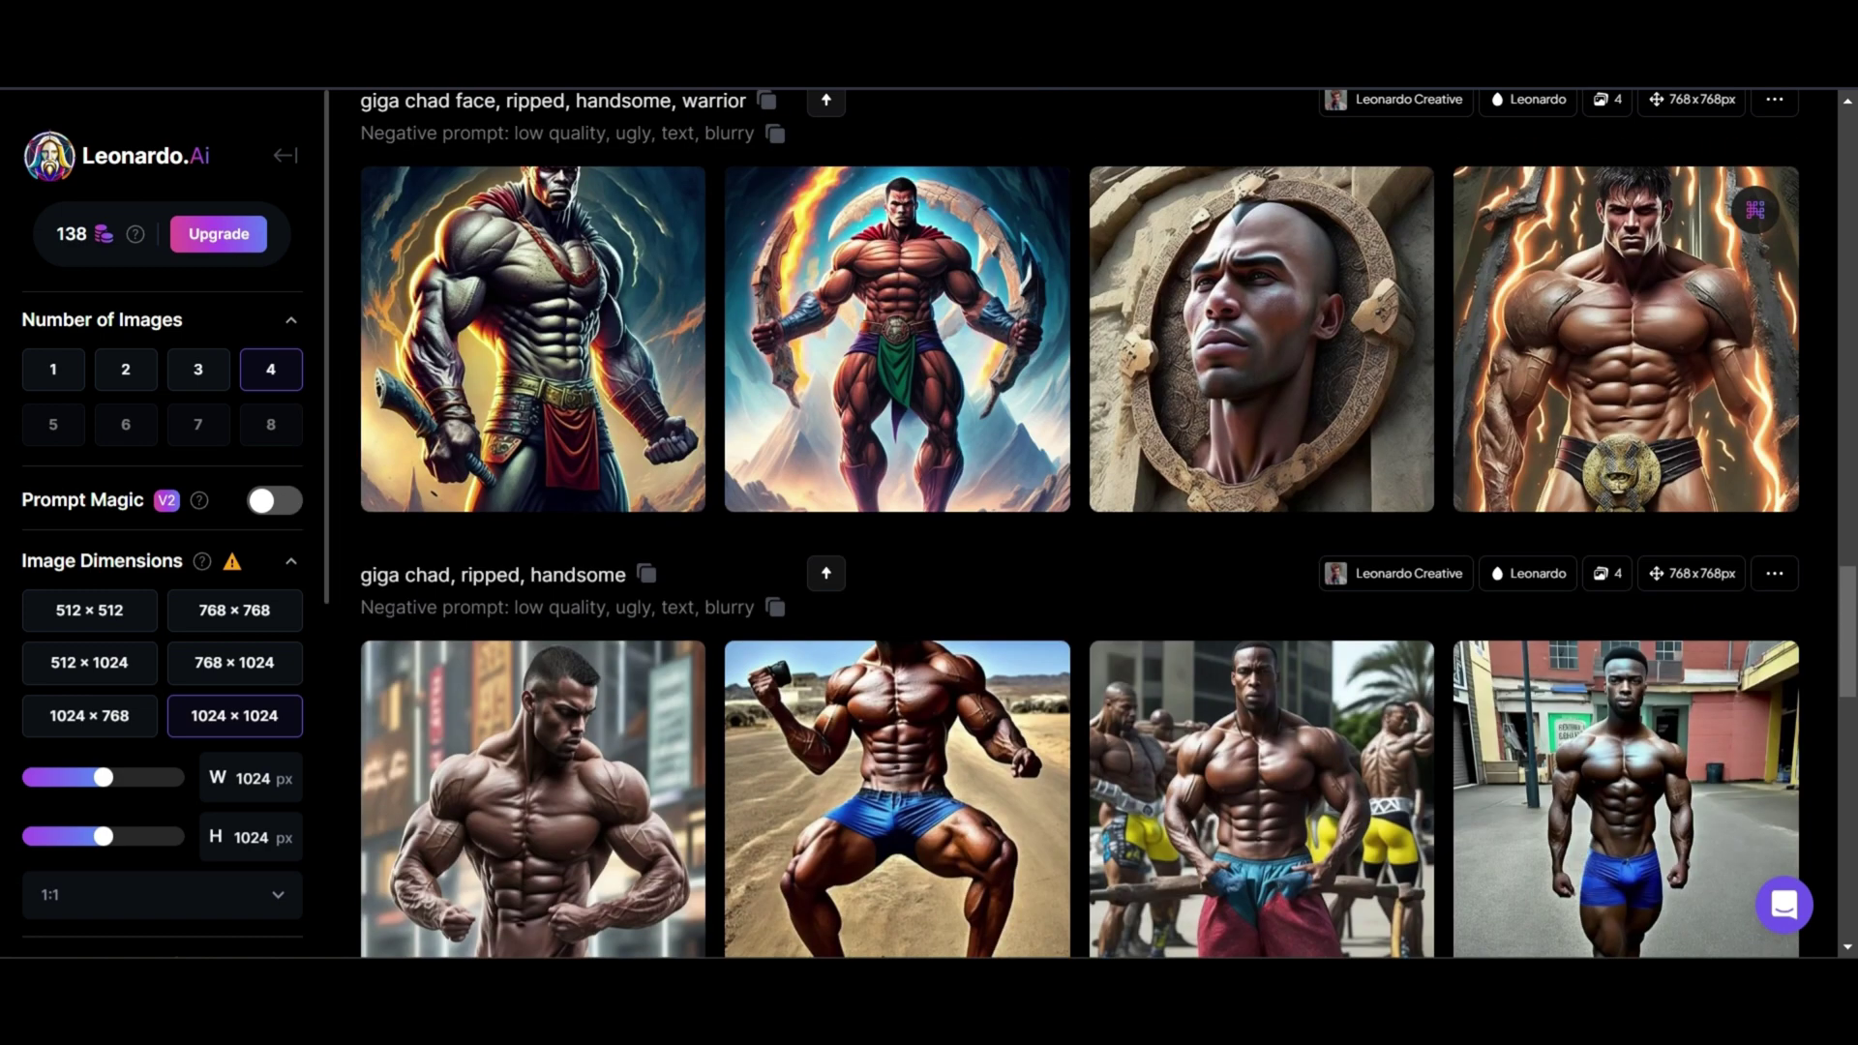
scroll(160, 581, "down", 3)
scroll(160, 581, "down", 3)
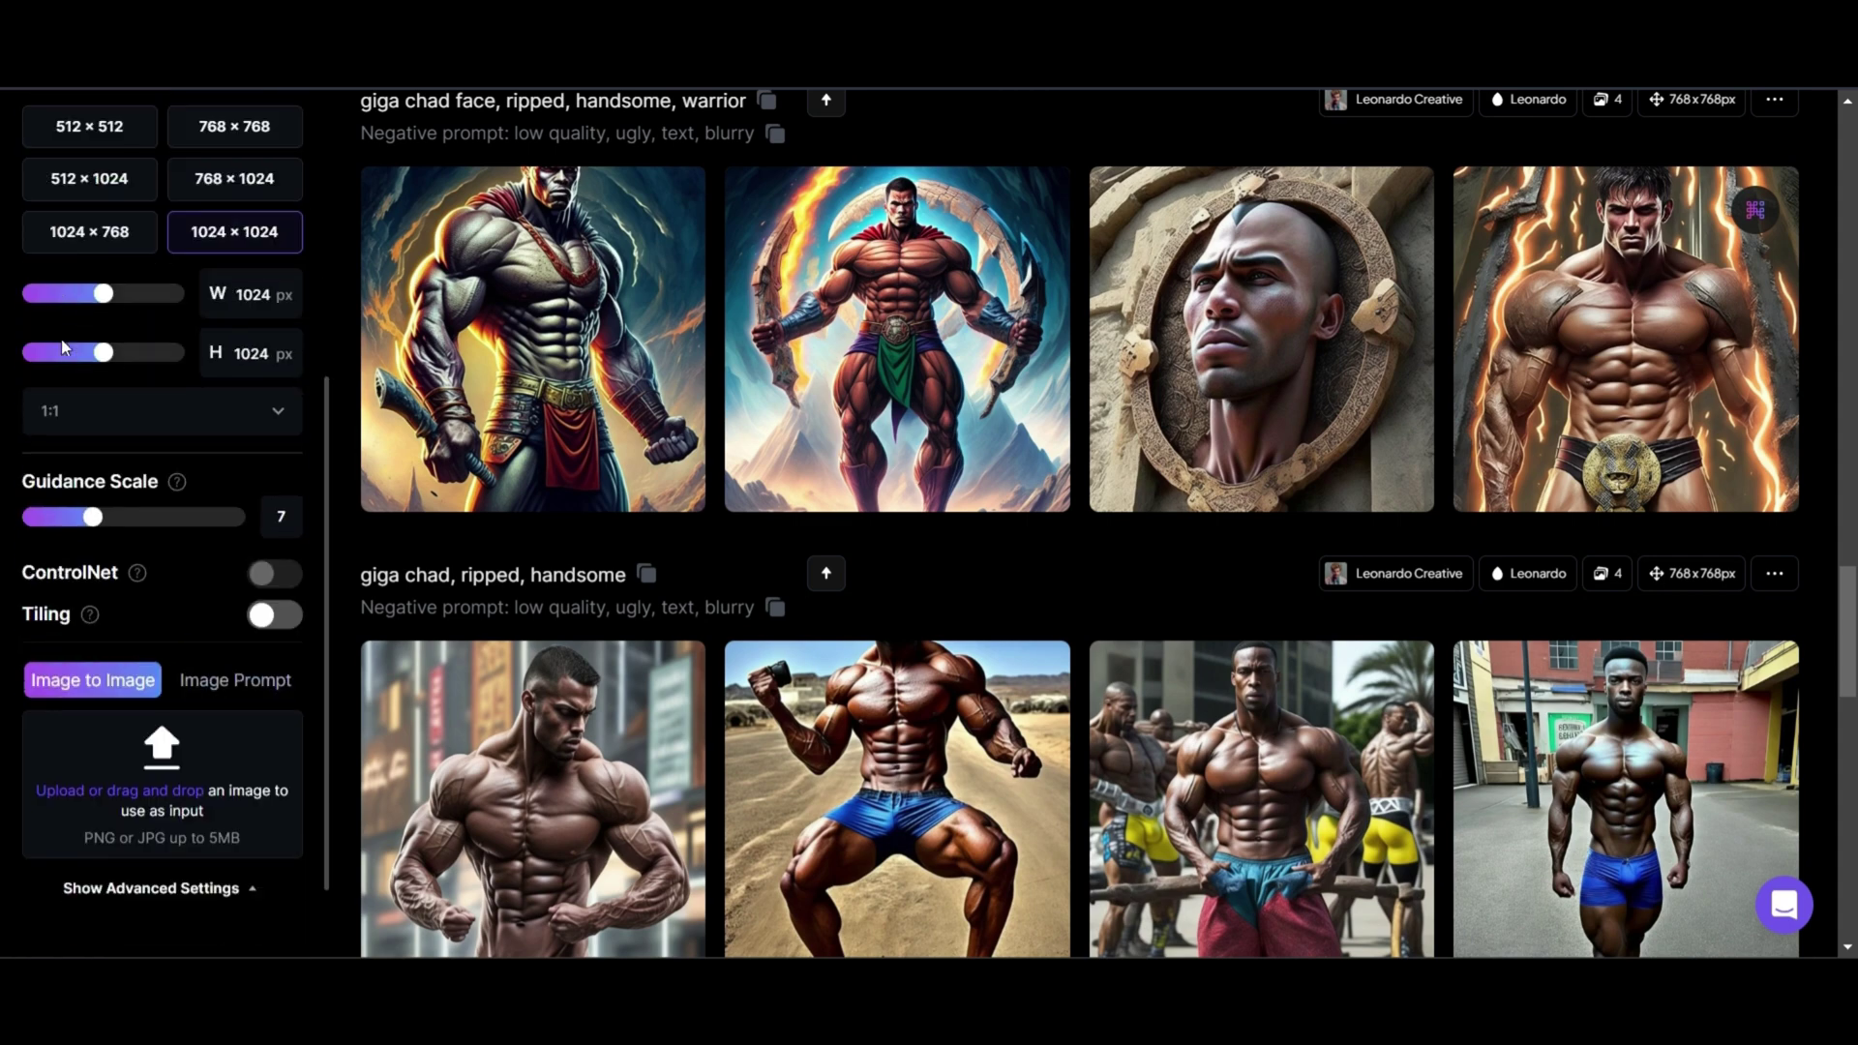
mouse_move(1252, 358)
left_mouse_down()
mouse_move(308, 417)
mouse_move(132, 668)
left_mouse_up()
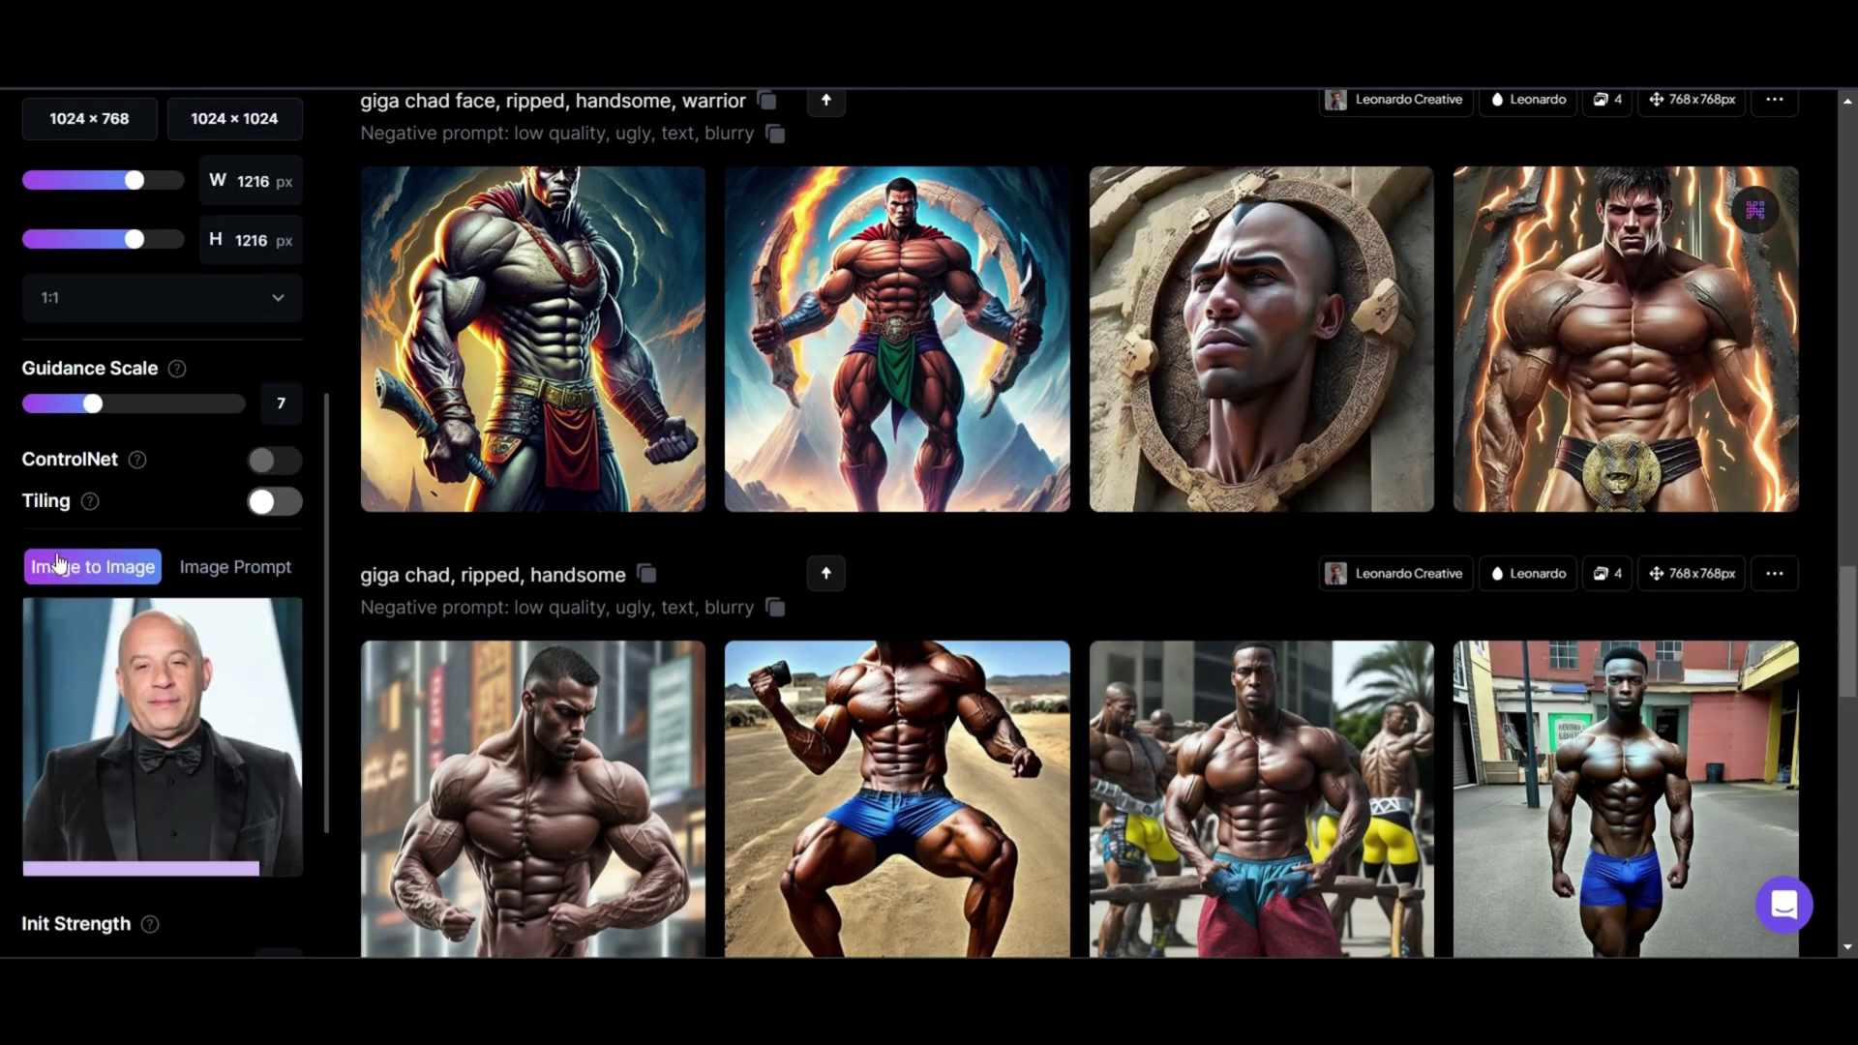
scroll(128, 585, "down", 2)
scroll(1715, 424, "up", 10)
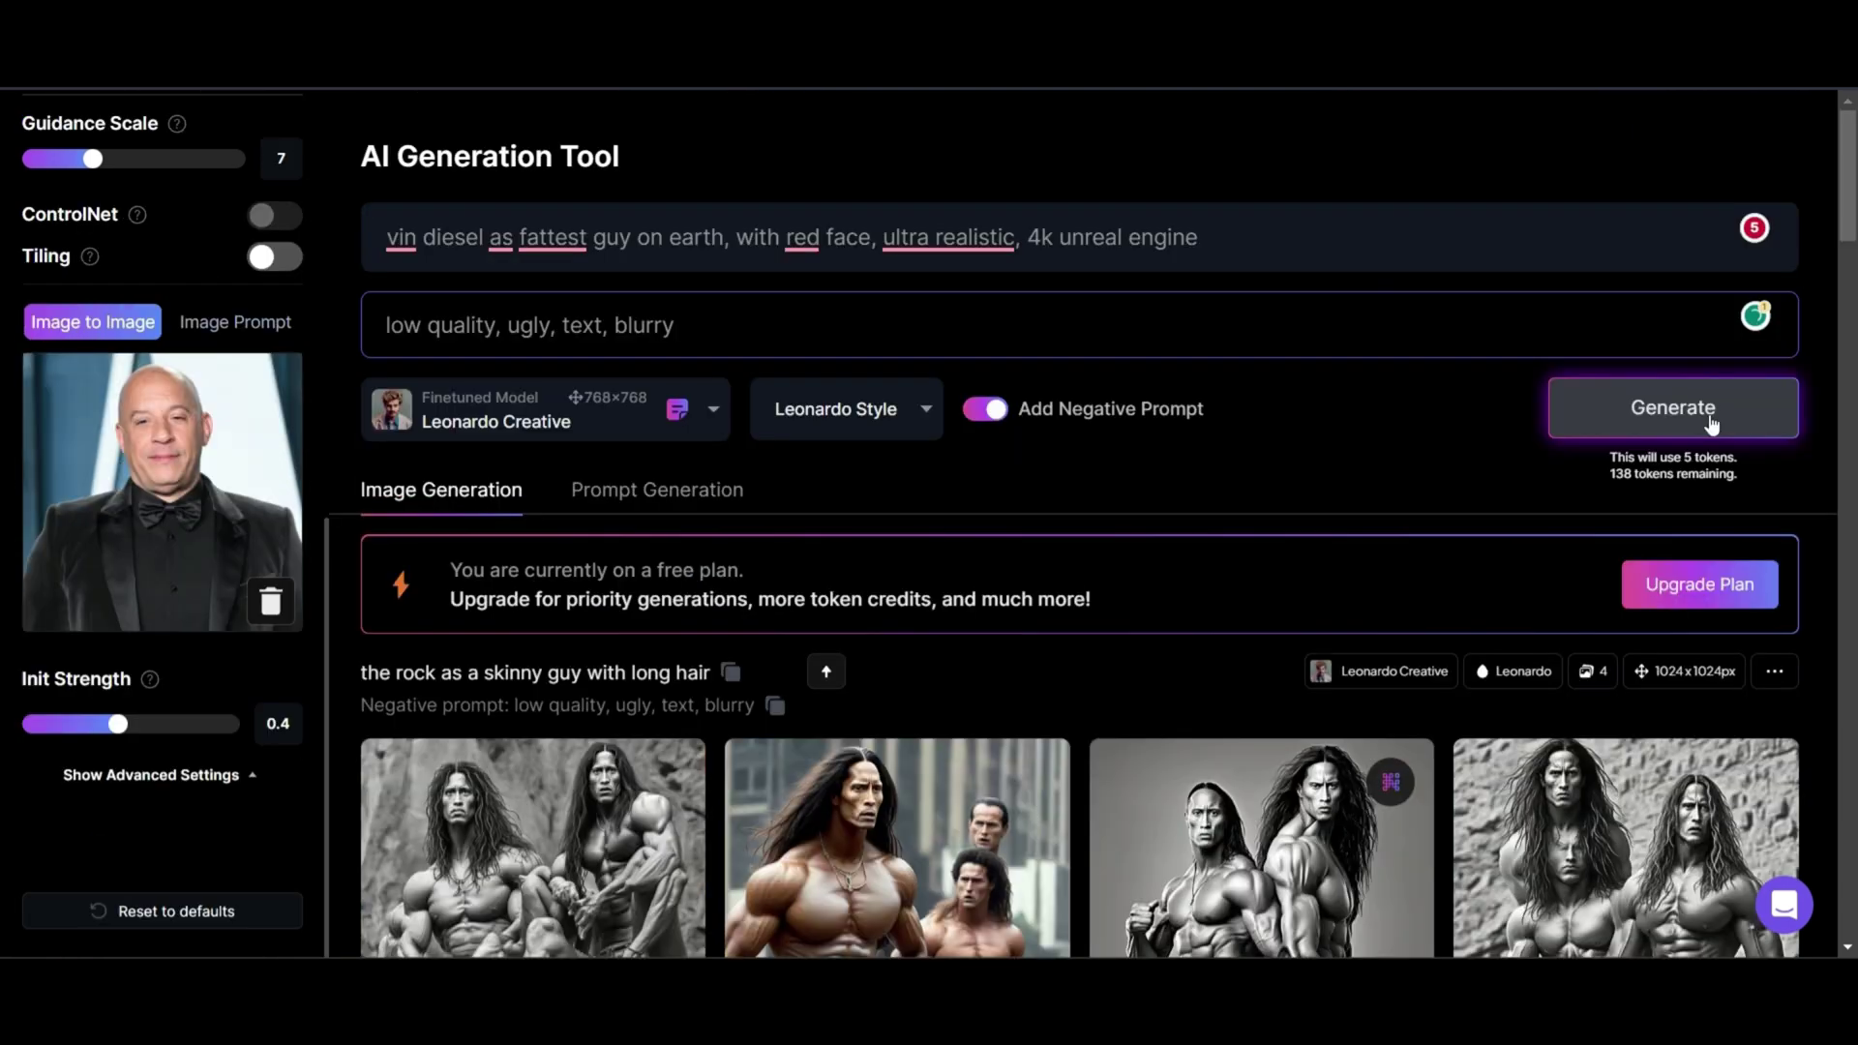
Generate two 1216 × 1216 images from the Vin Diesel photo and fattest-guy prompt
left_click(1708, 412)
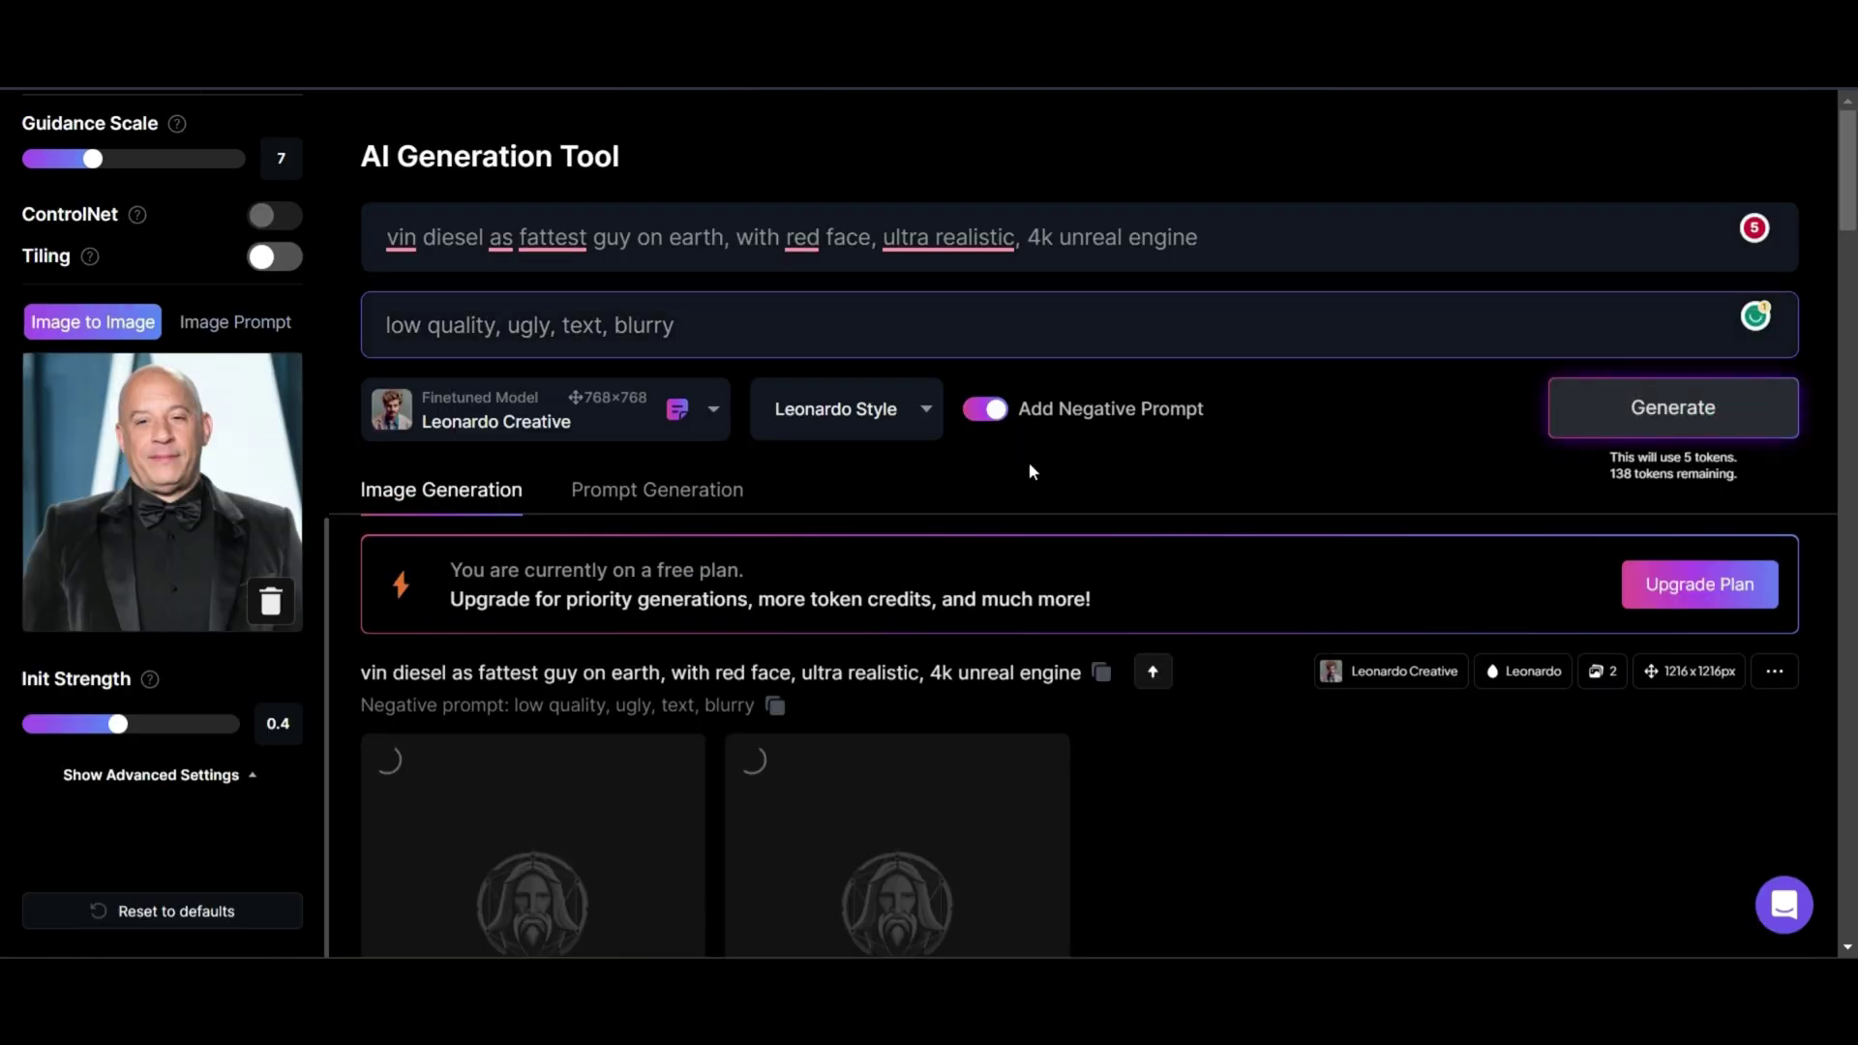
scroll(142, 468, "up", 1)
scroll(141, 469, "up", 5)
scroll(1270, 250, "down", 5)
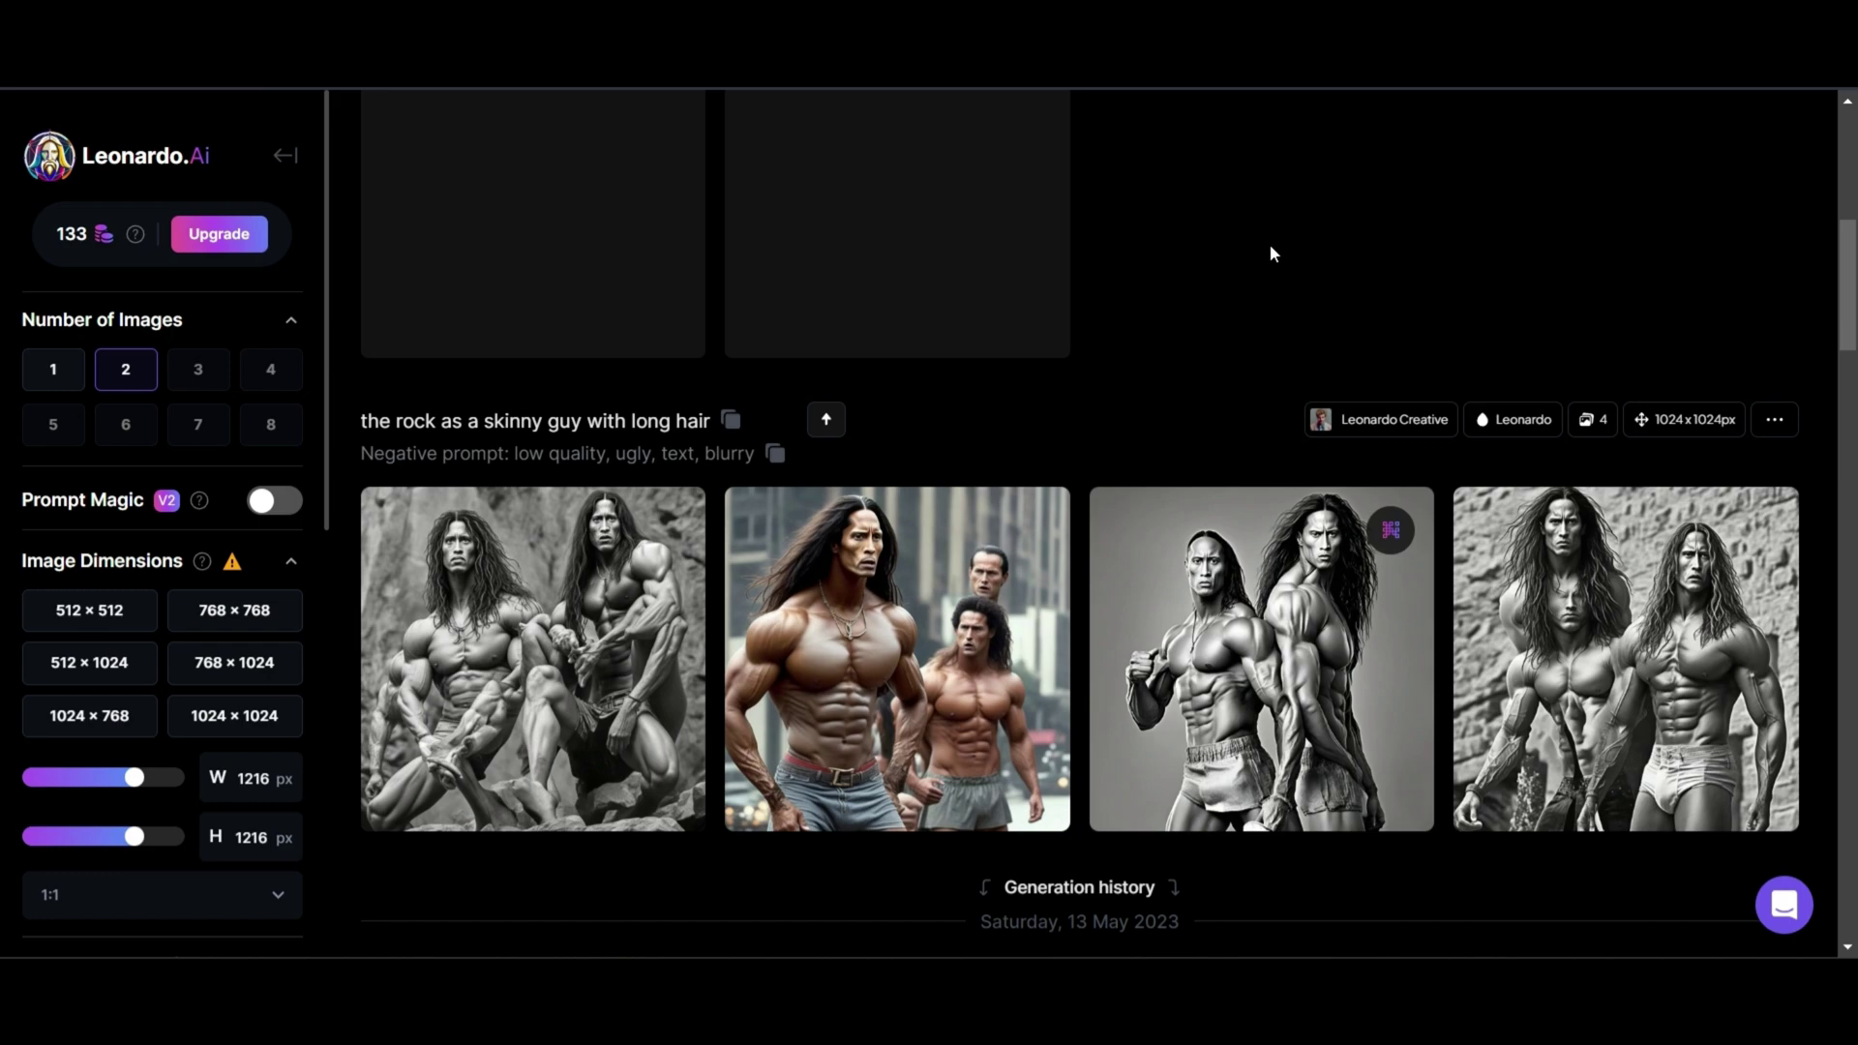
scroll(1177, 342, "up", 3)
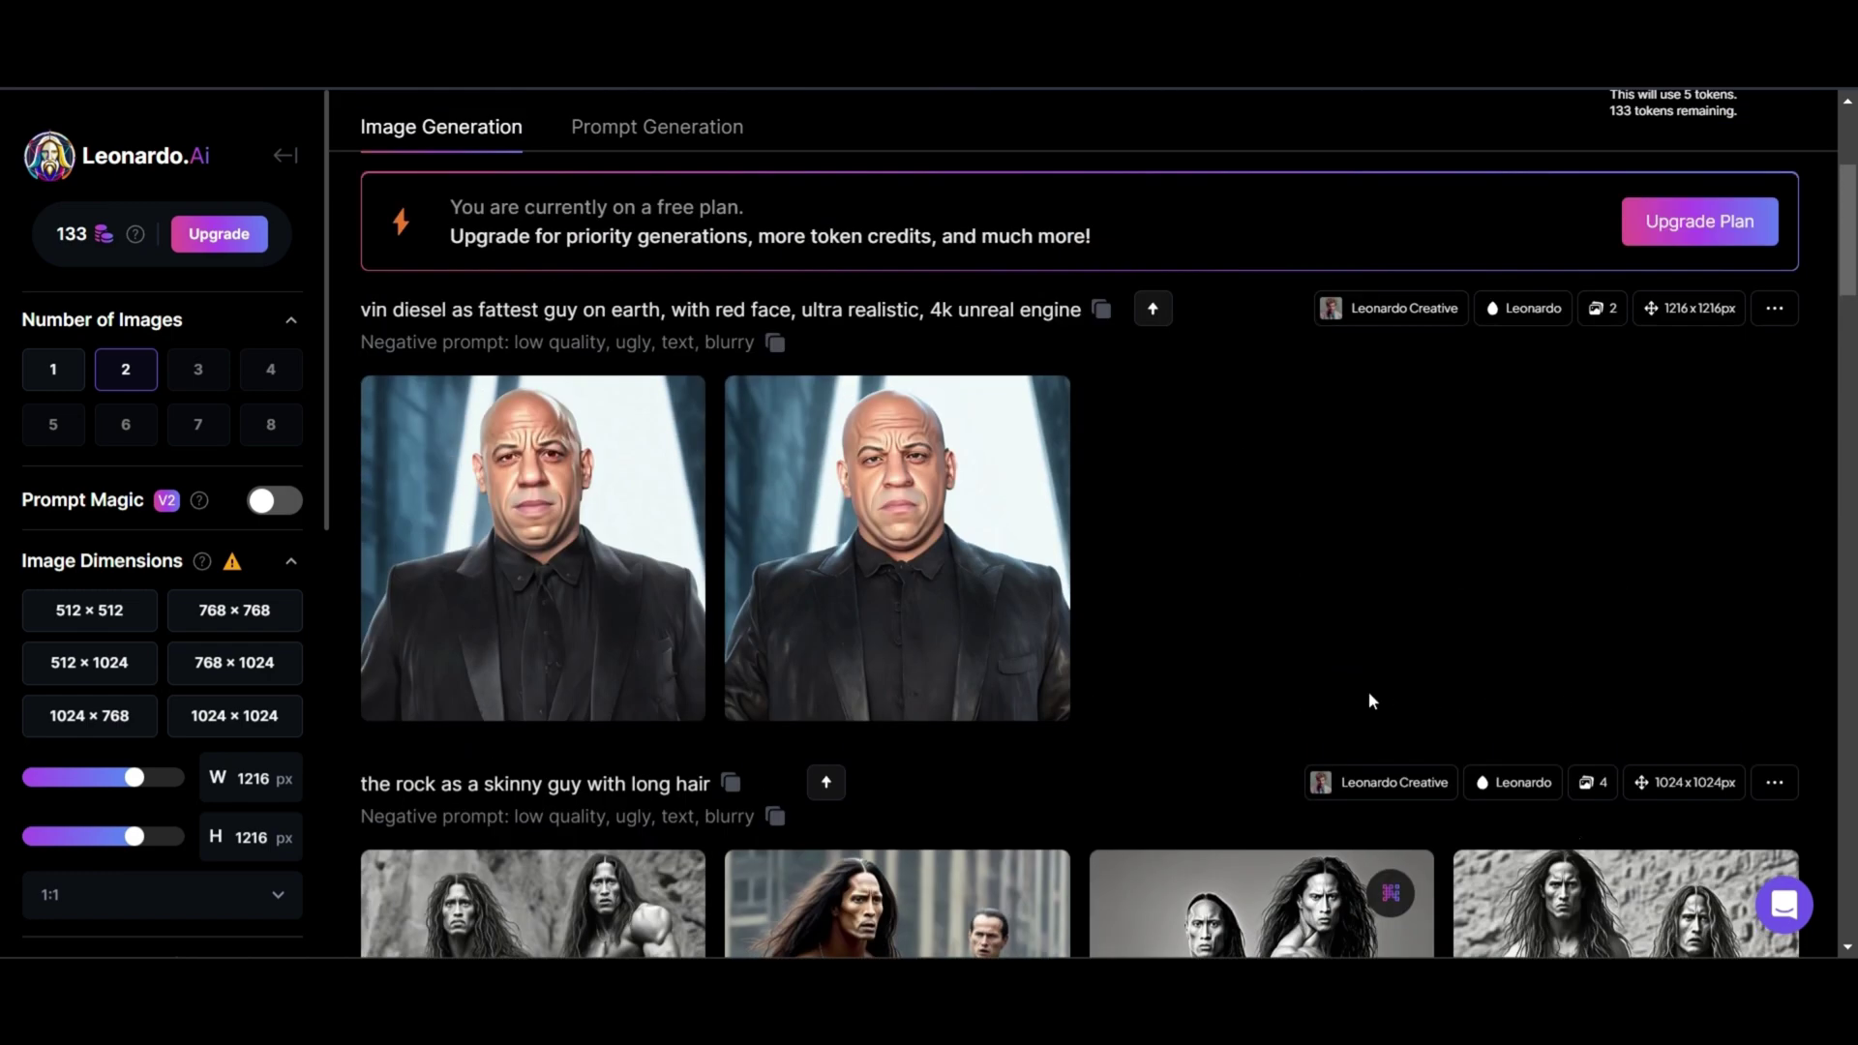
scroll(1355, 696, "up", 3)
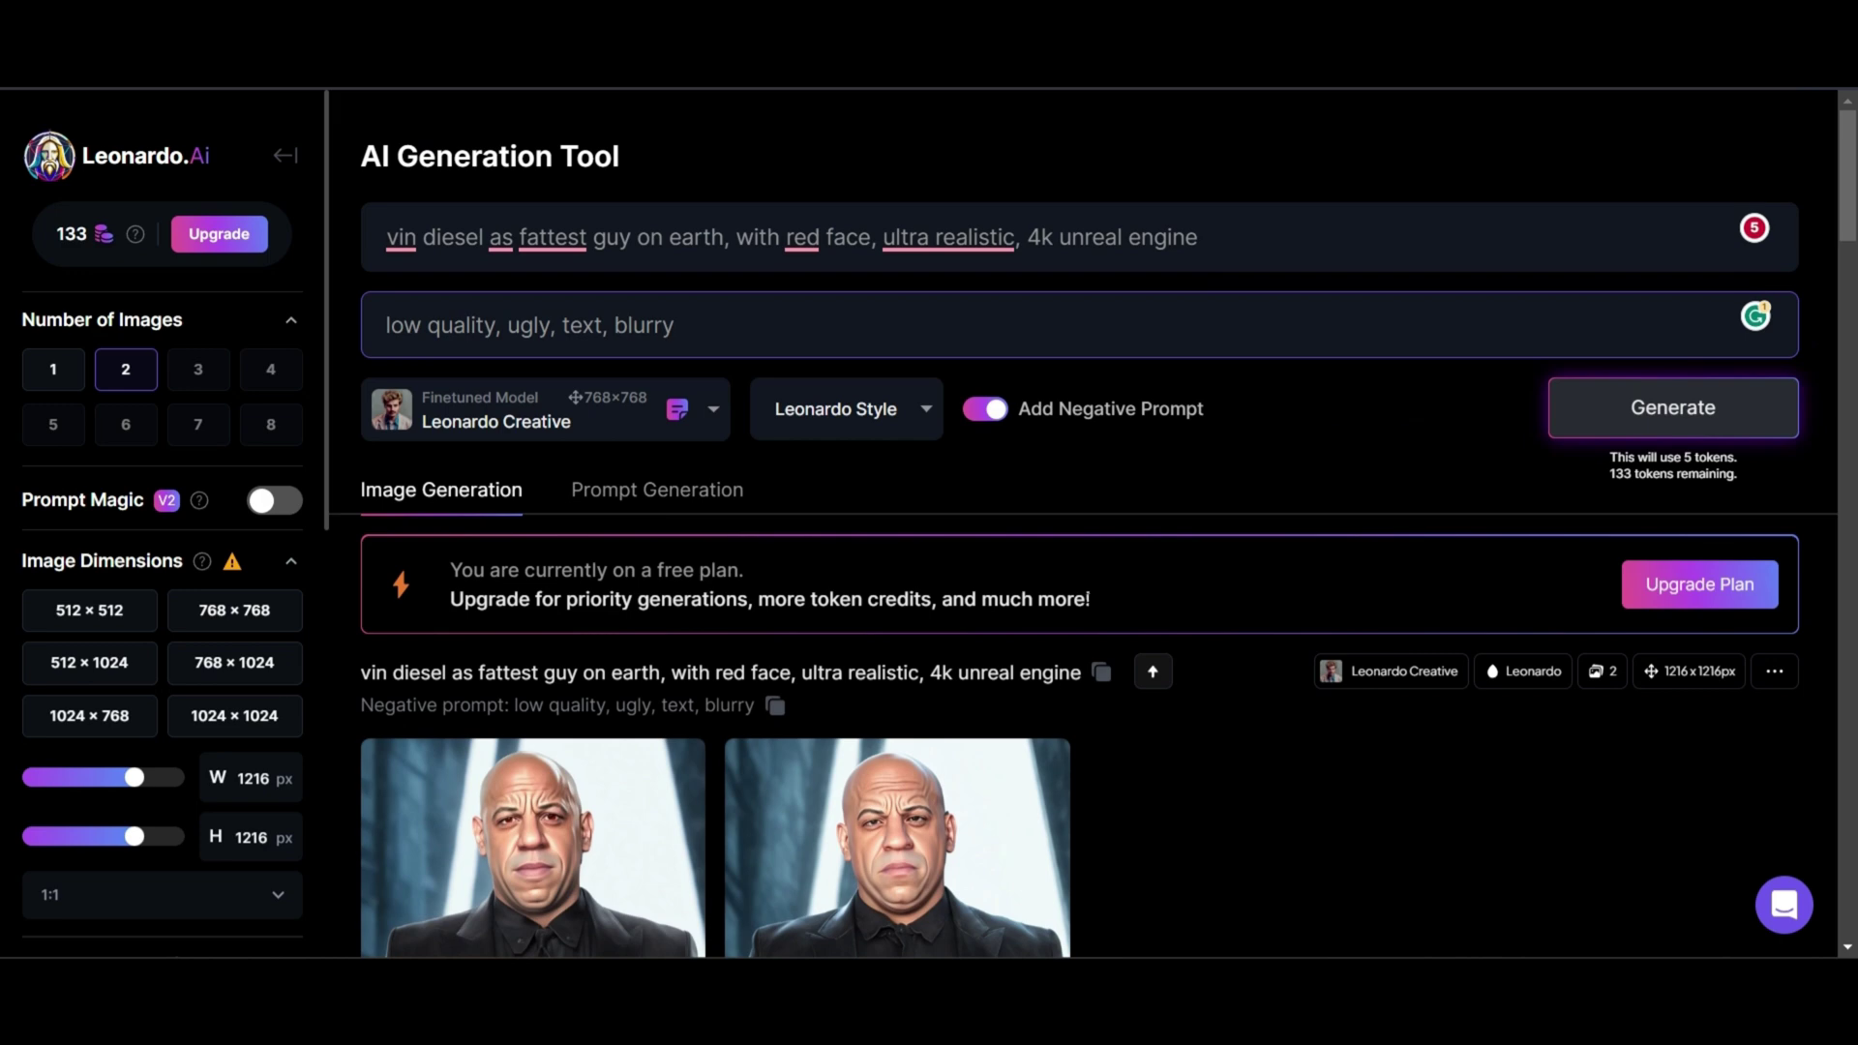
scroll(907, 512, "down", 3)
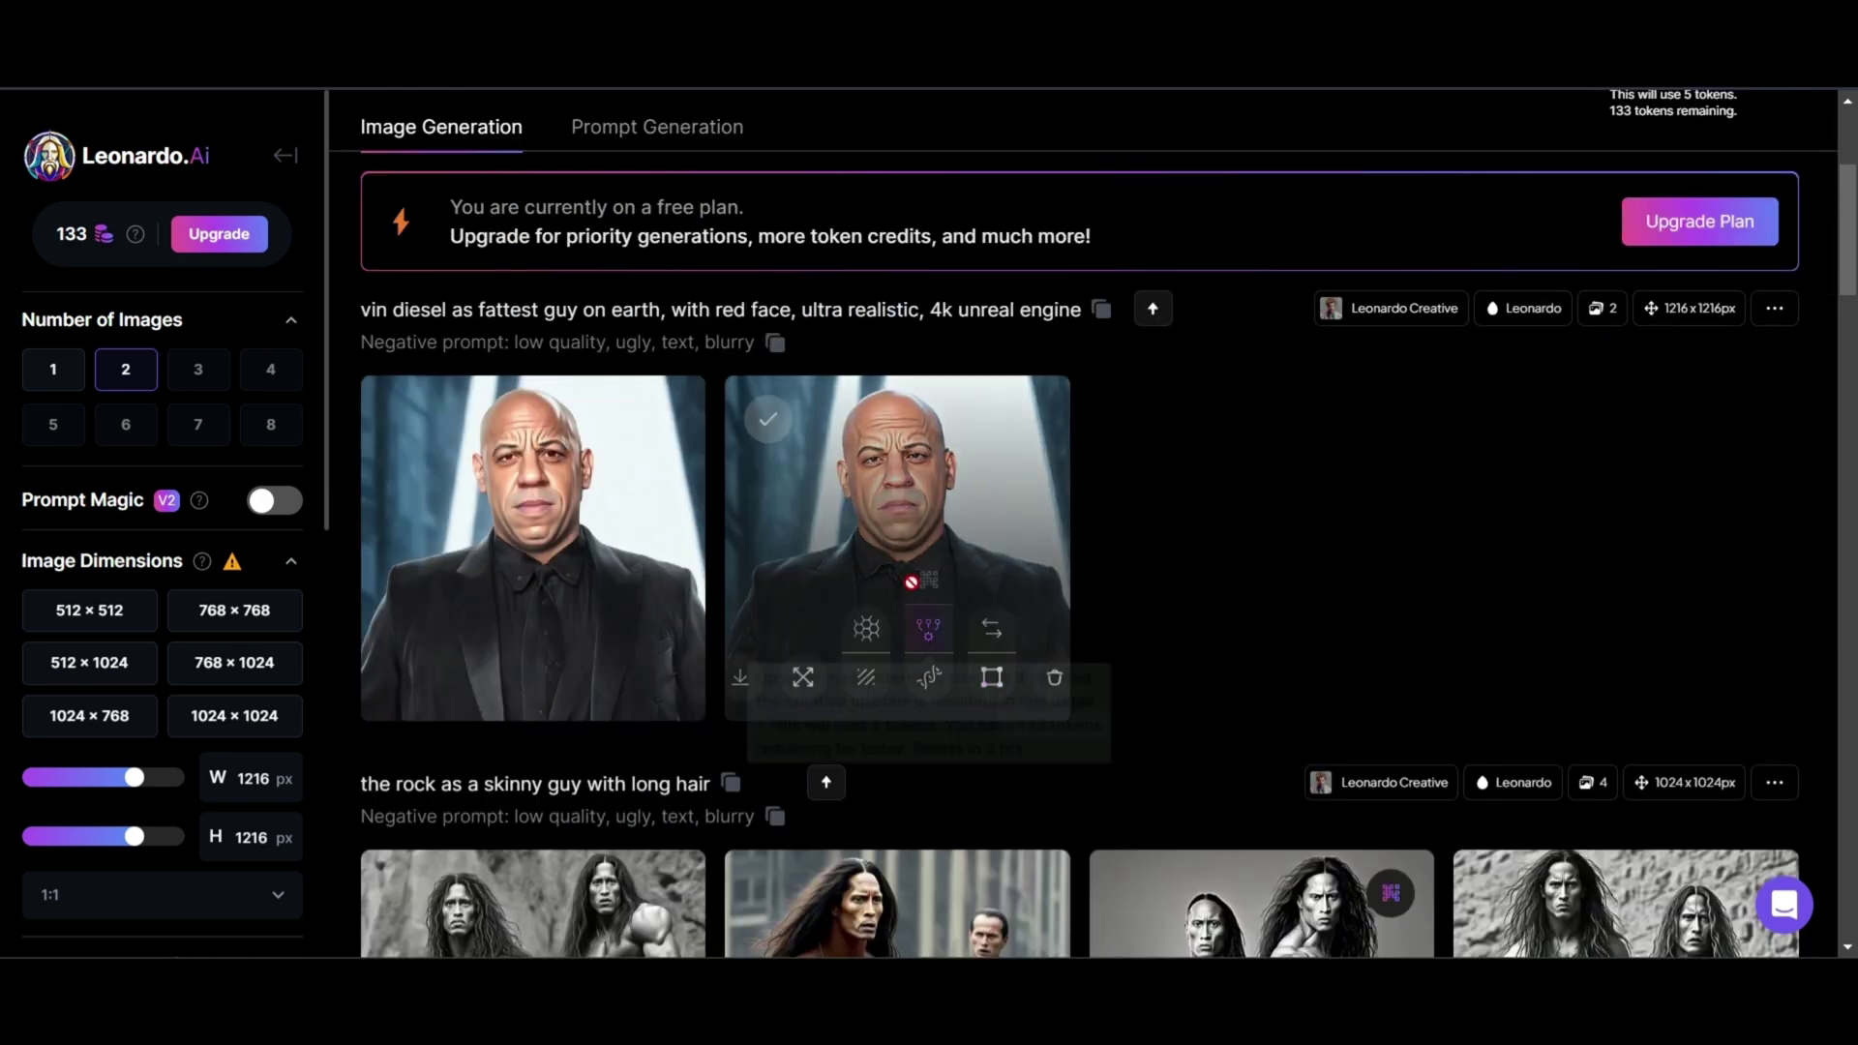
View the second red-faced bald man result at full size, then close the lightbox
left_click(907, 513)
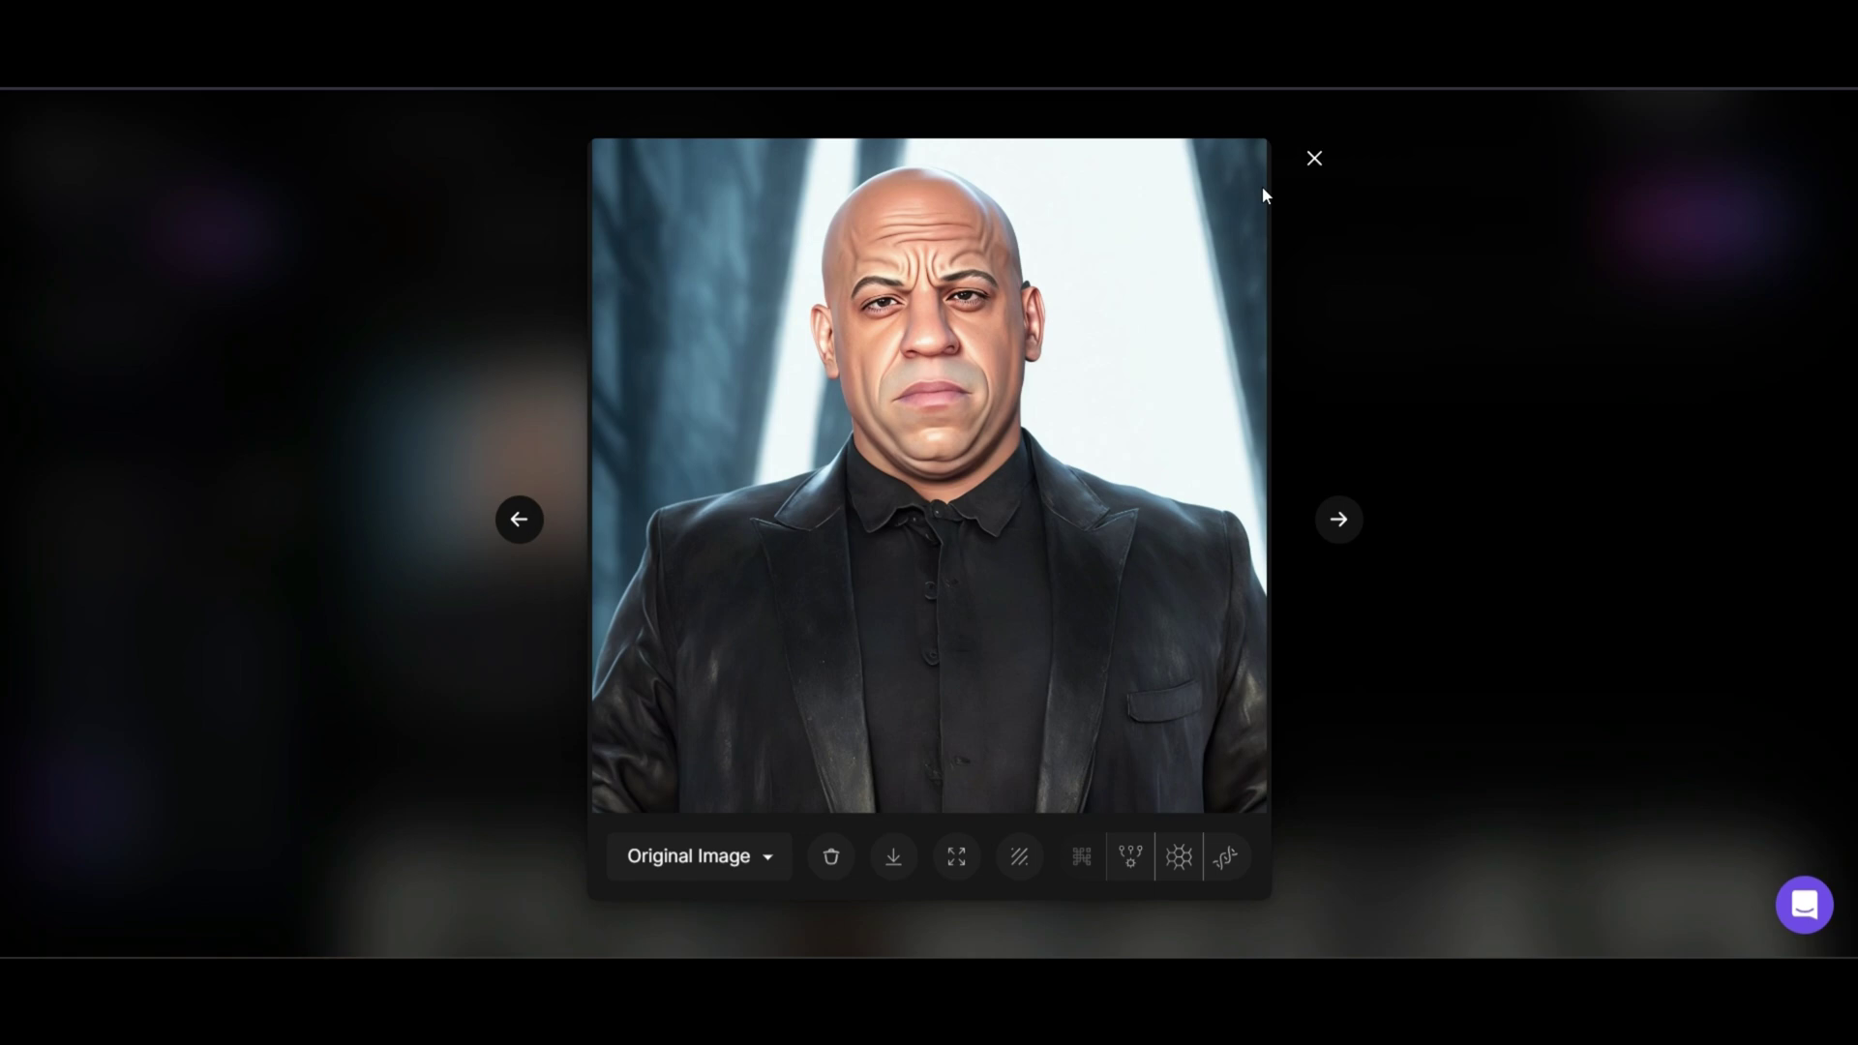
left_click(1316, 158)
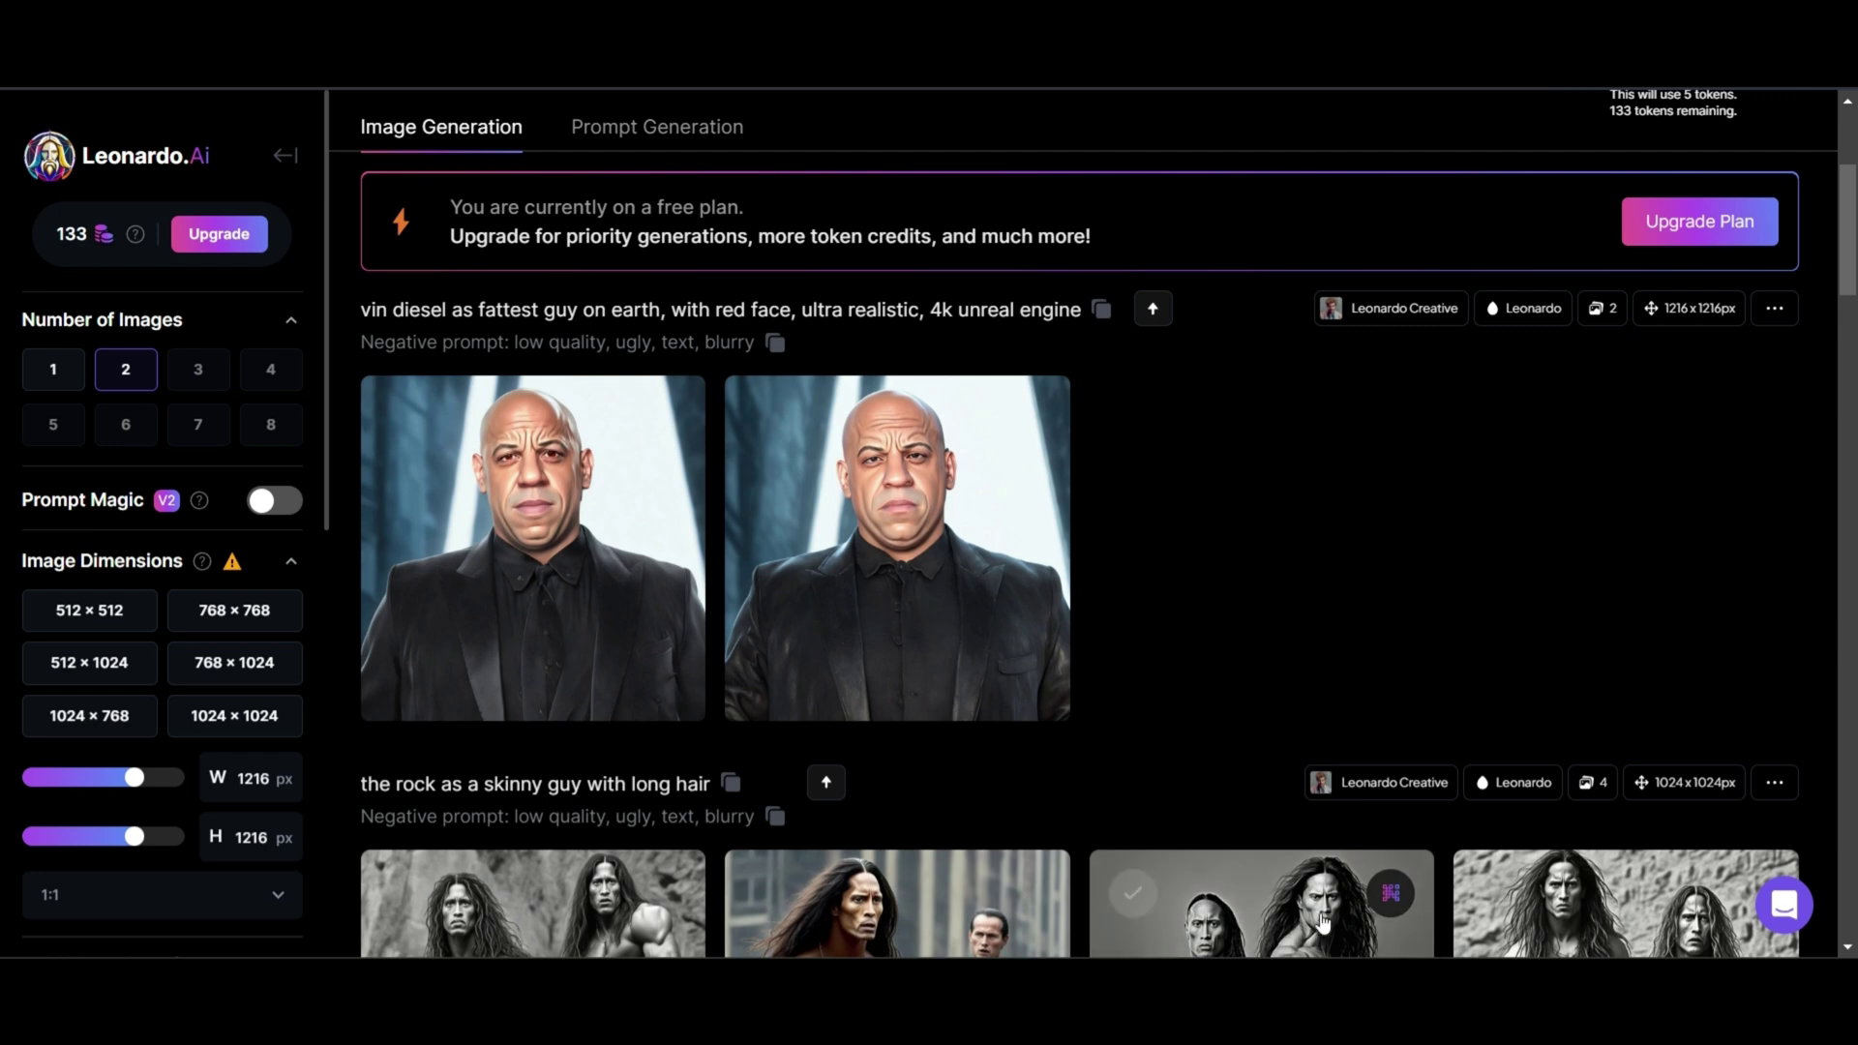
scroll(636, 284, "up", 3)
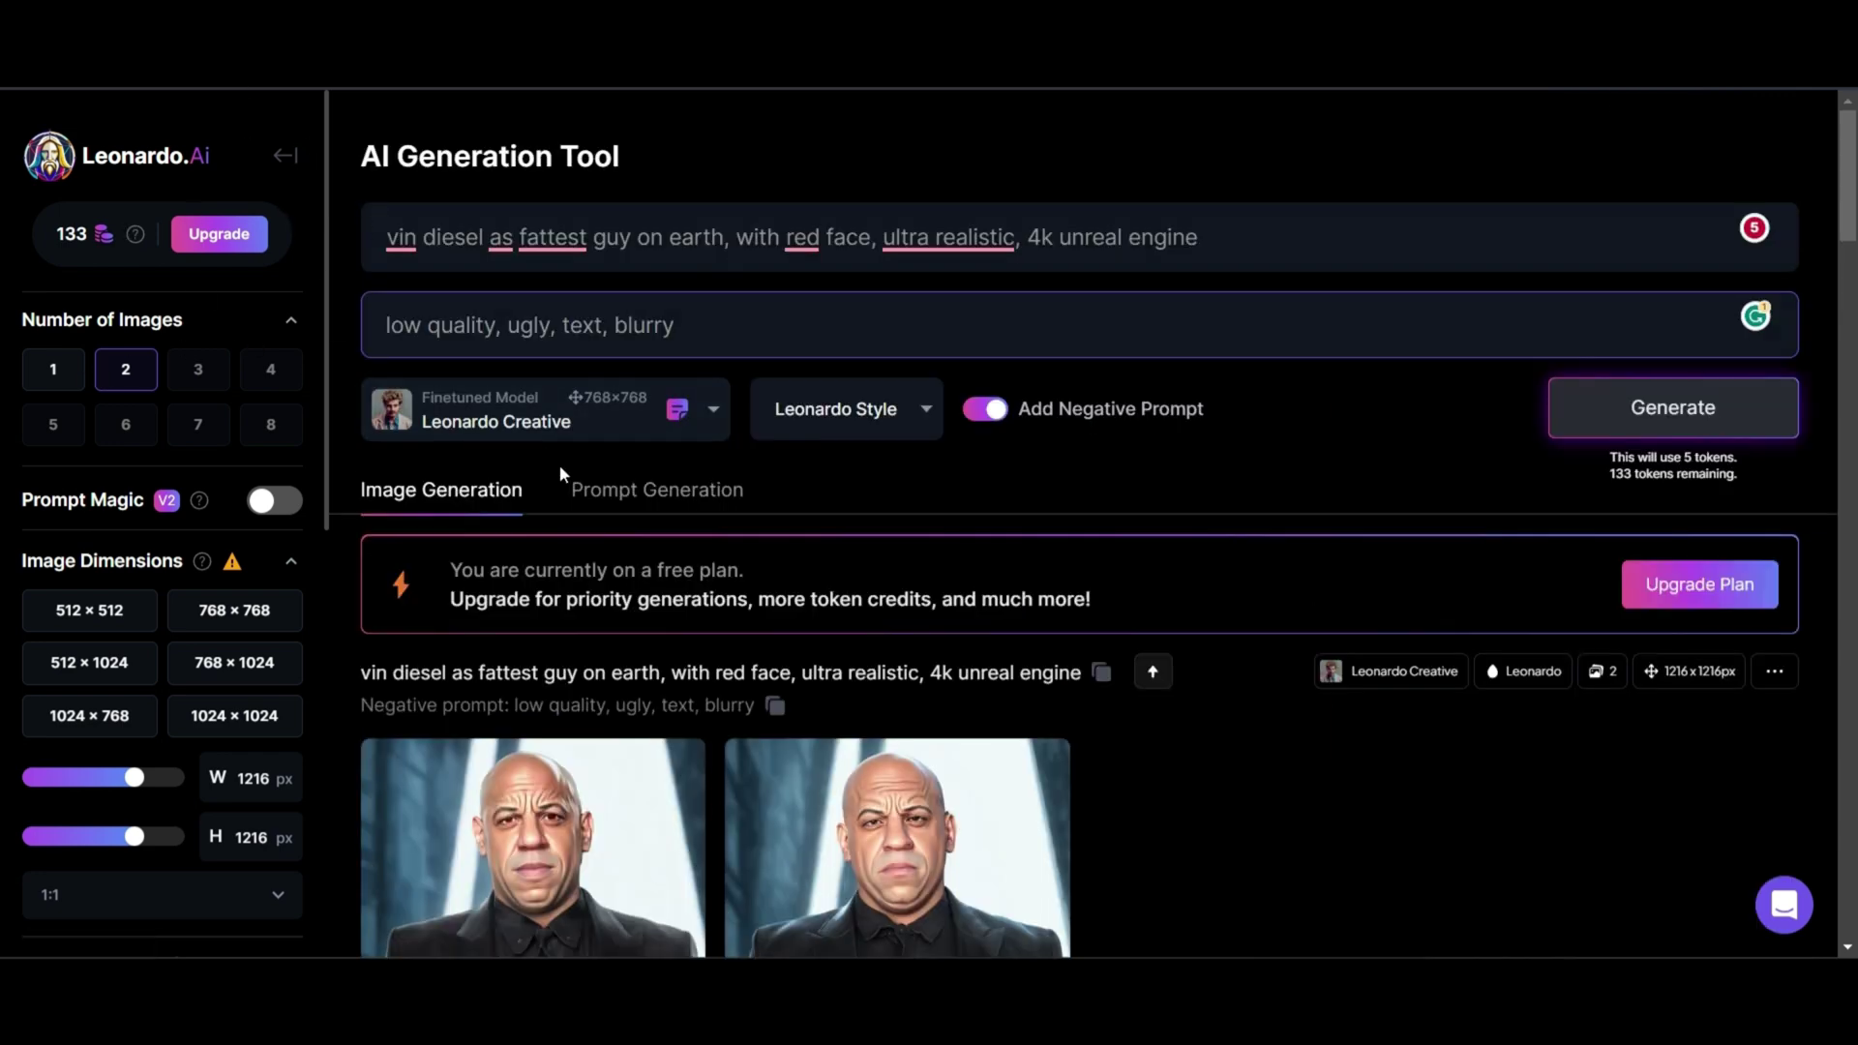
Check the Finetuned Model list without changing models, then return to the Home page
left_click(572, 412)
scroll(423, 590, "down", 3)
scroll(423, 591, "up", 3)
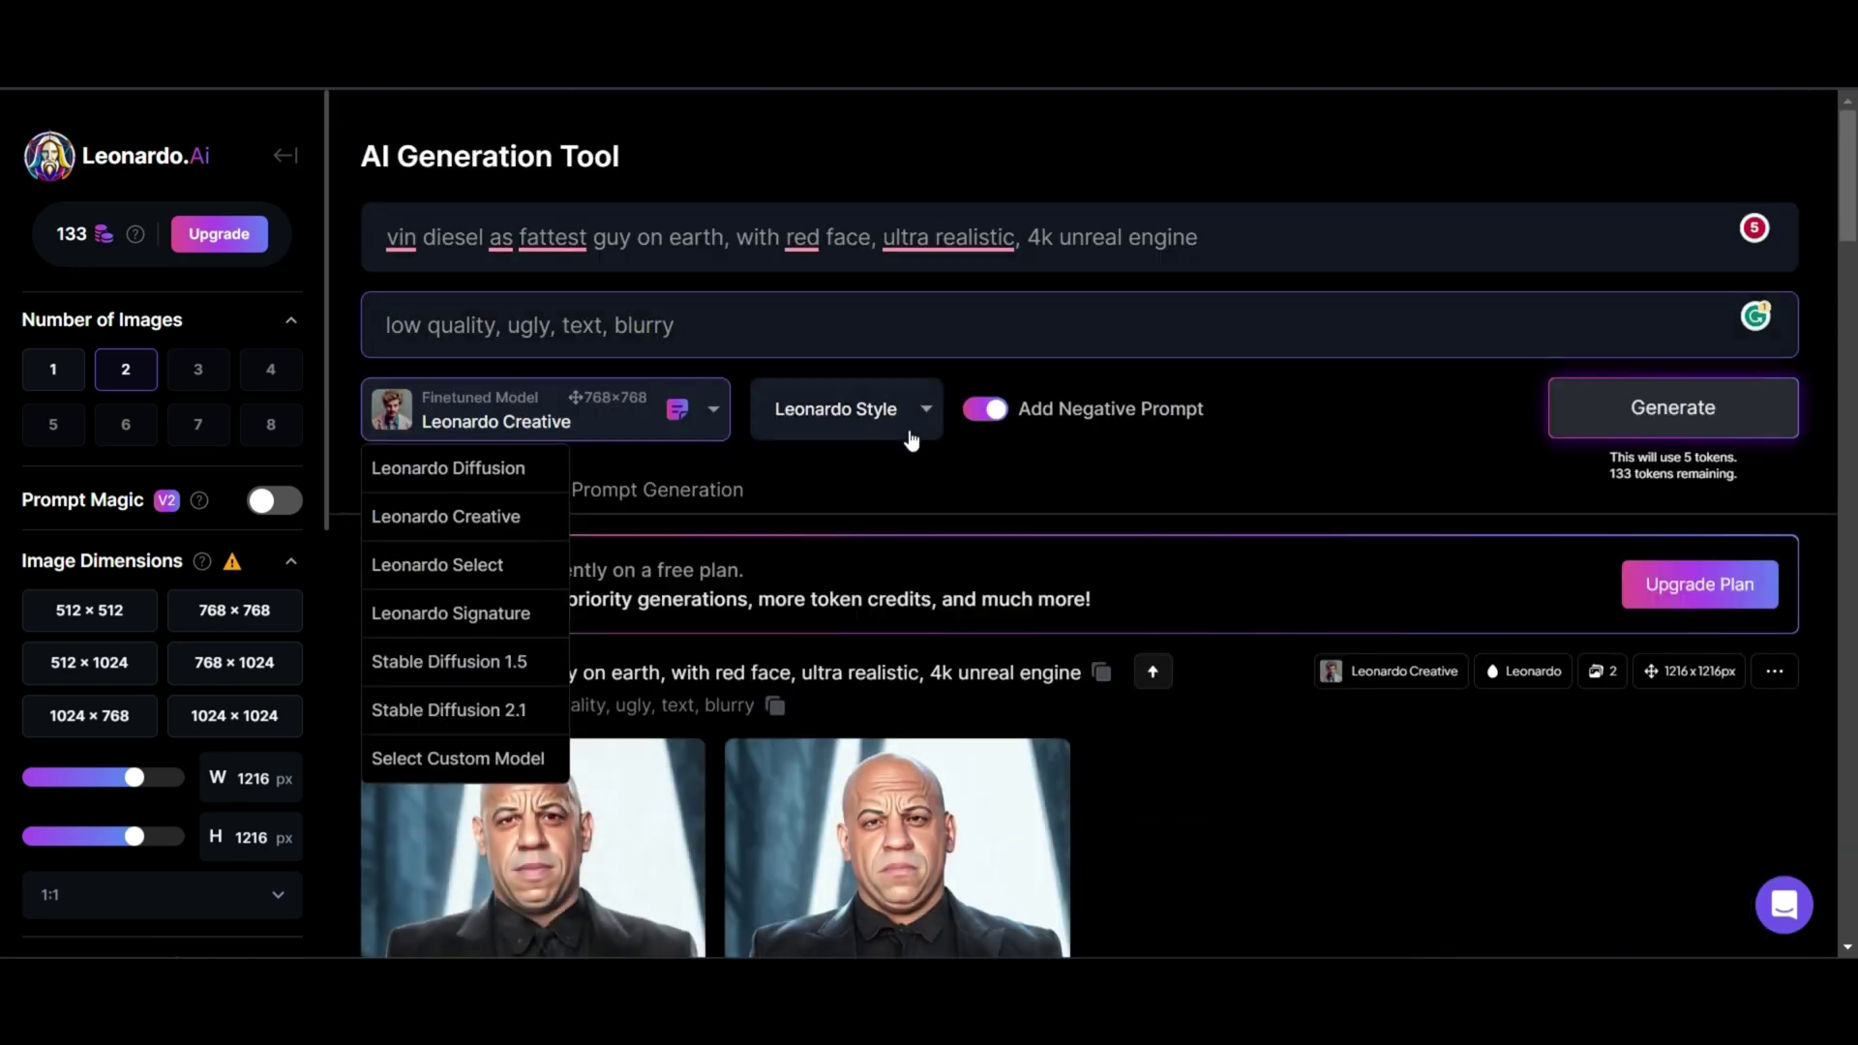
left_click(1005, 451)
left_click(932, 423)
left_click(978, 479)
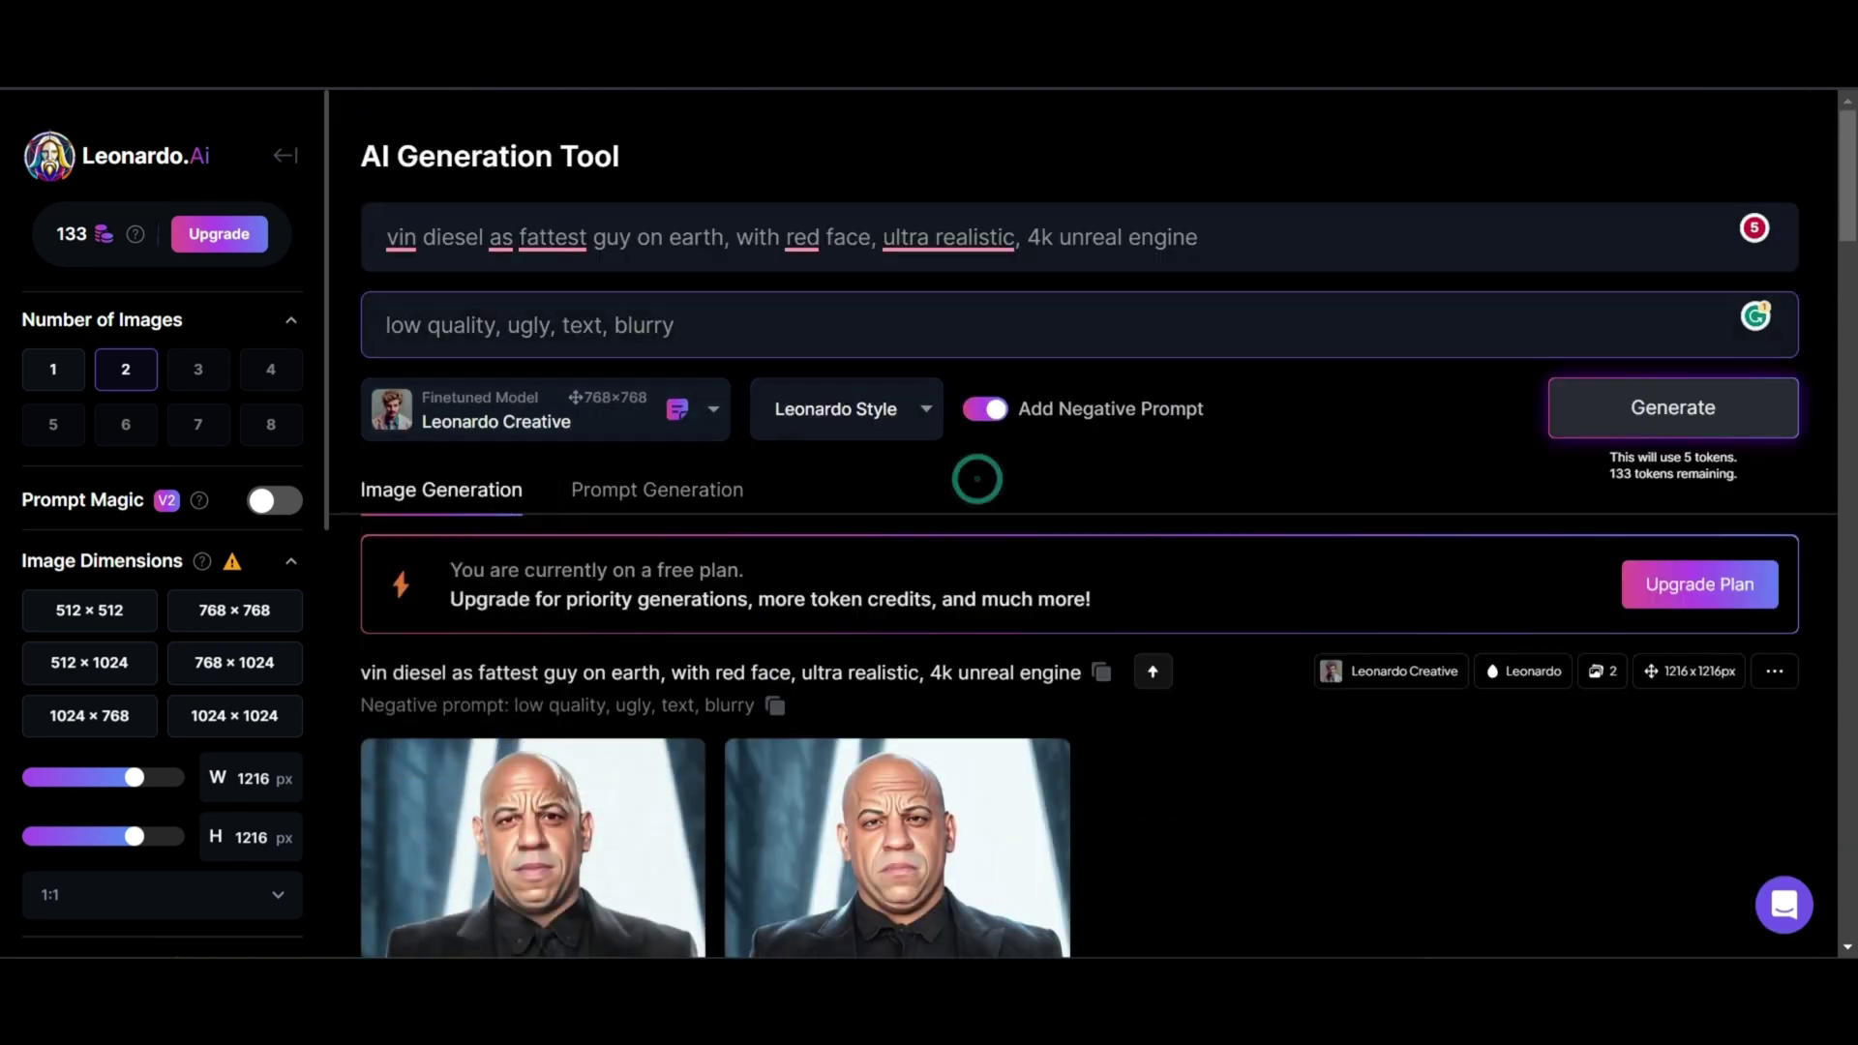
left_click(281, 157)
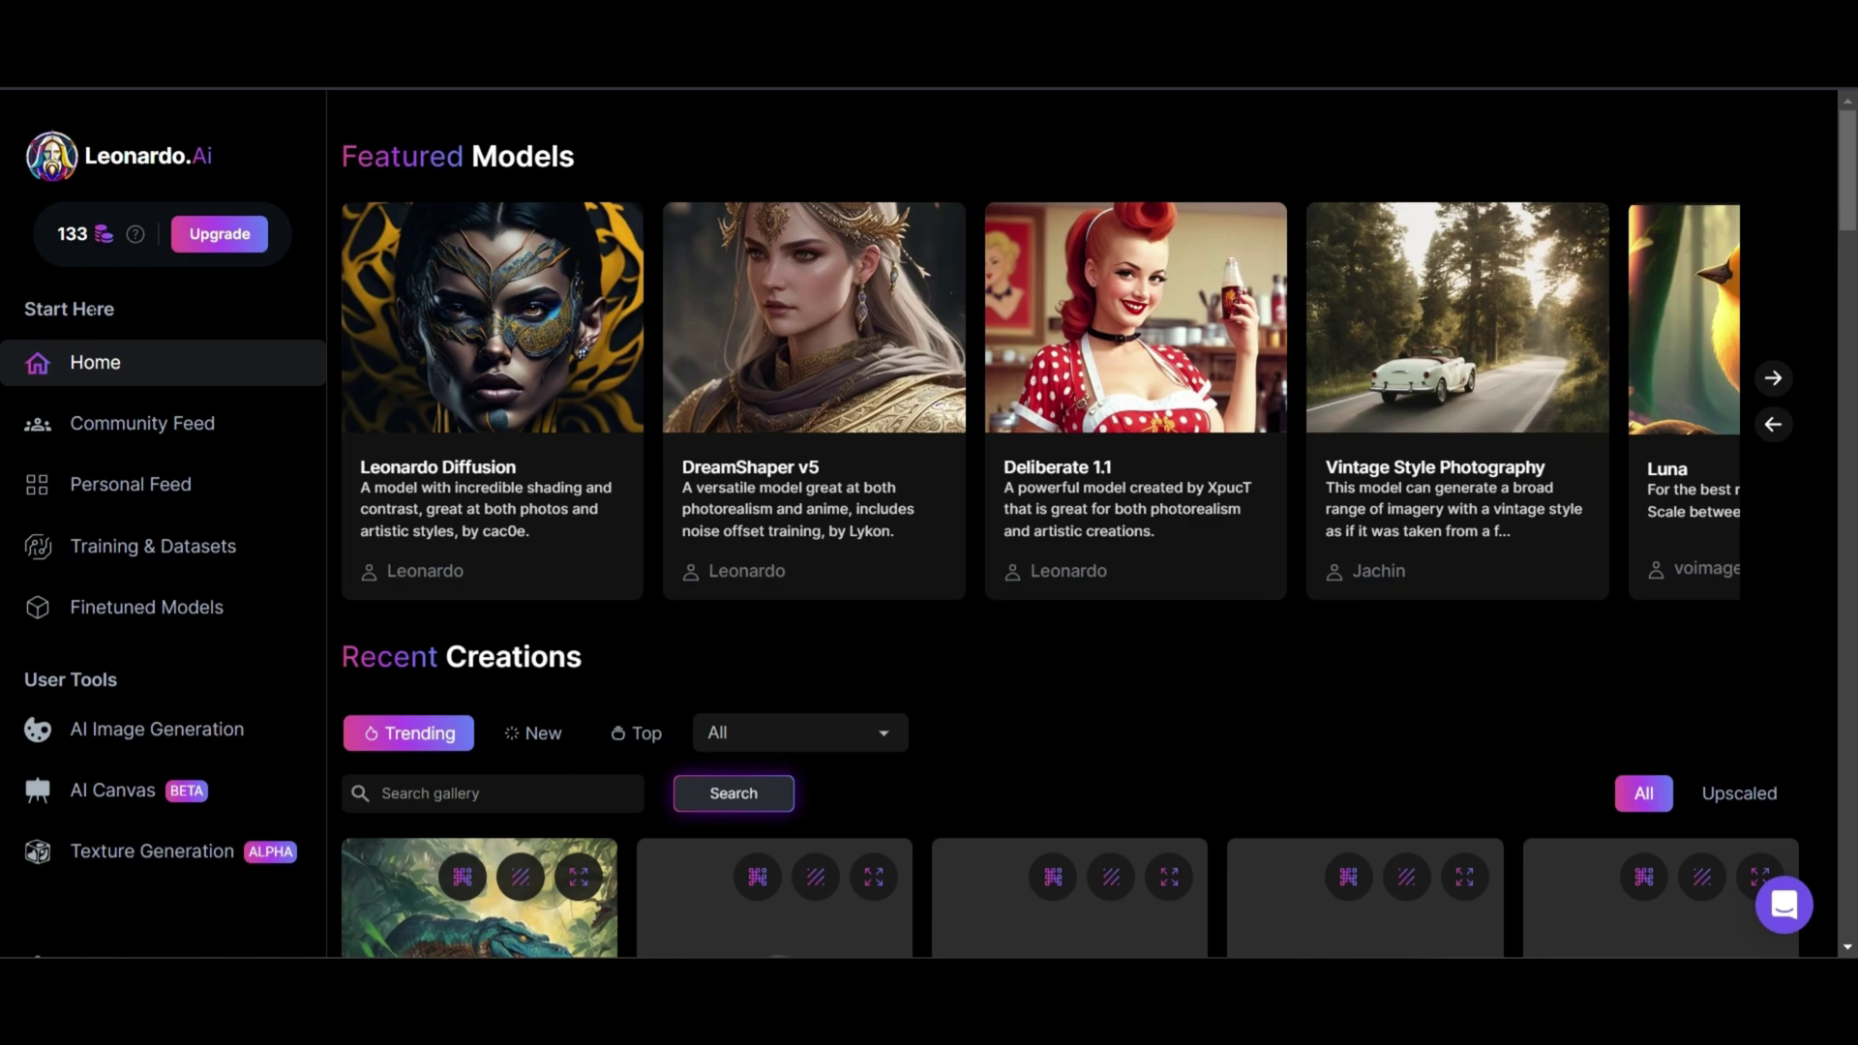
scroll(950, 534, "down", 5)
scroll(950, 535, "down", 3)
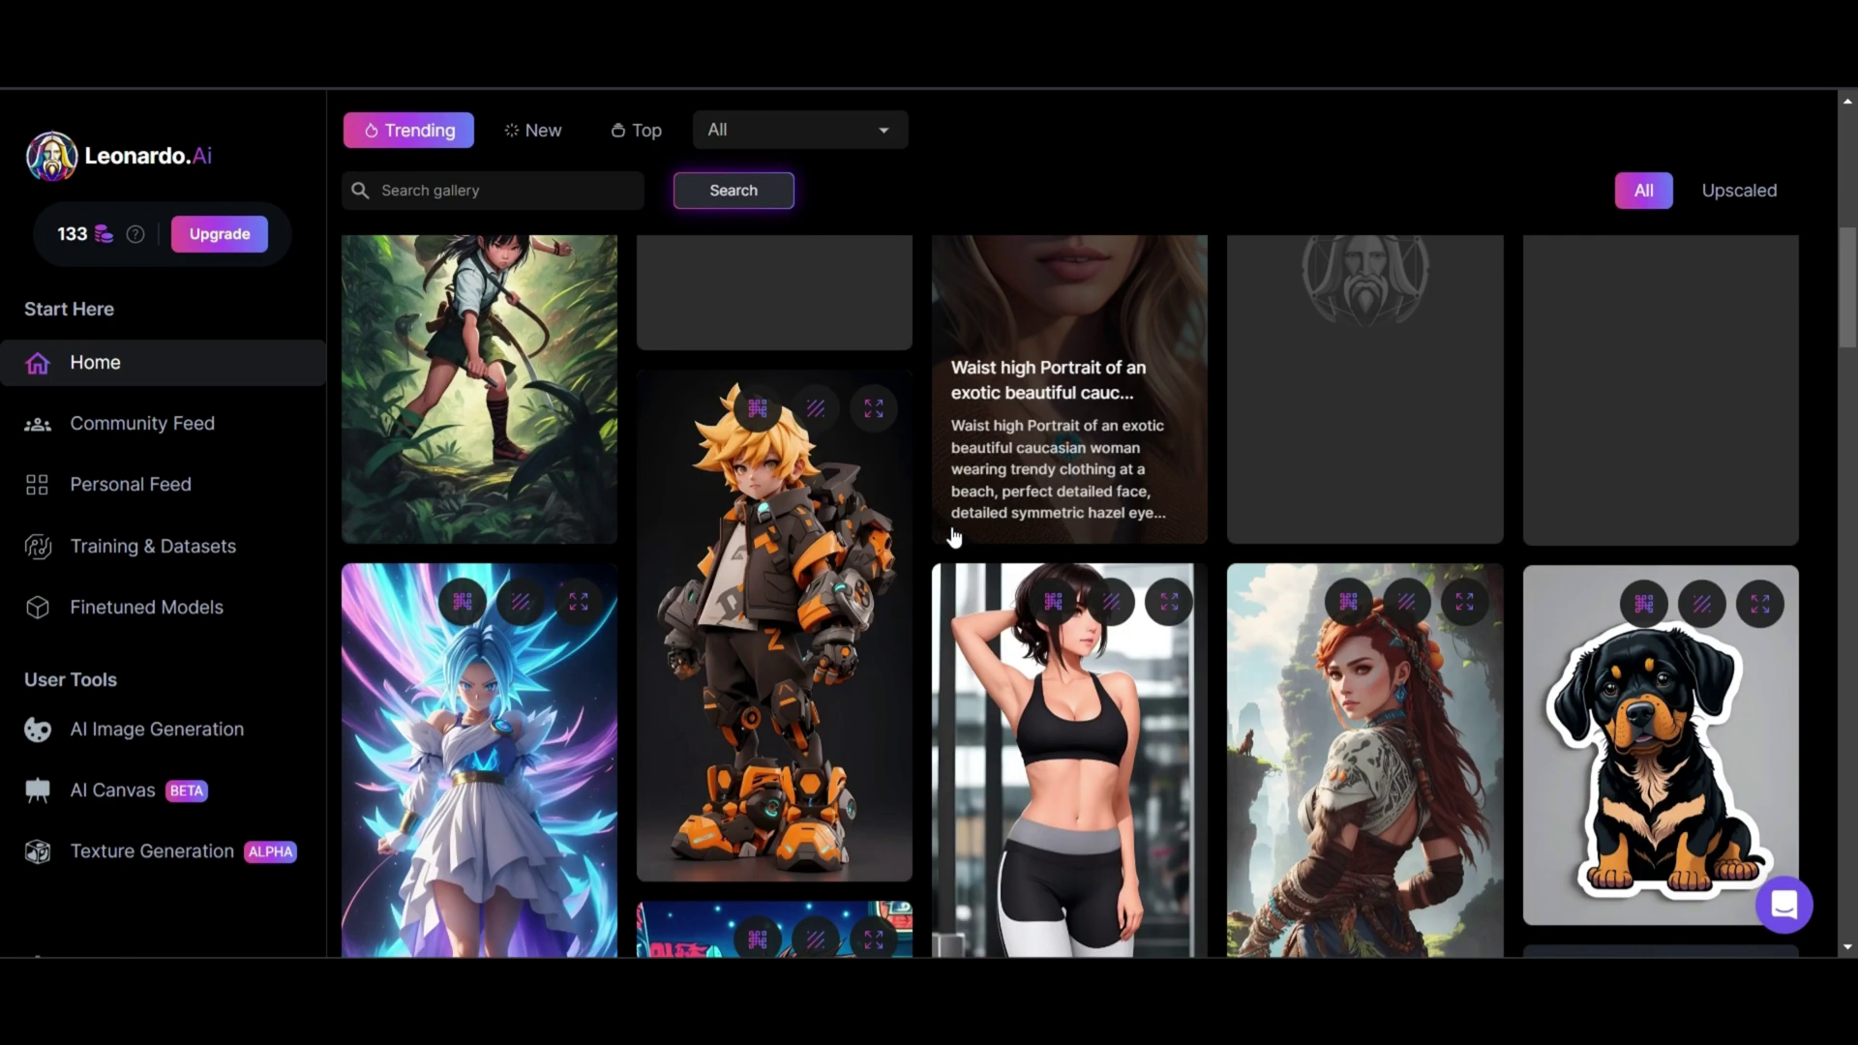
scroll(955, 538, "down", 3)
scroll(954, 539, "down", 4)
scroll(952, 536, "down", 1)
scroll(951, 536, "down", 4)
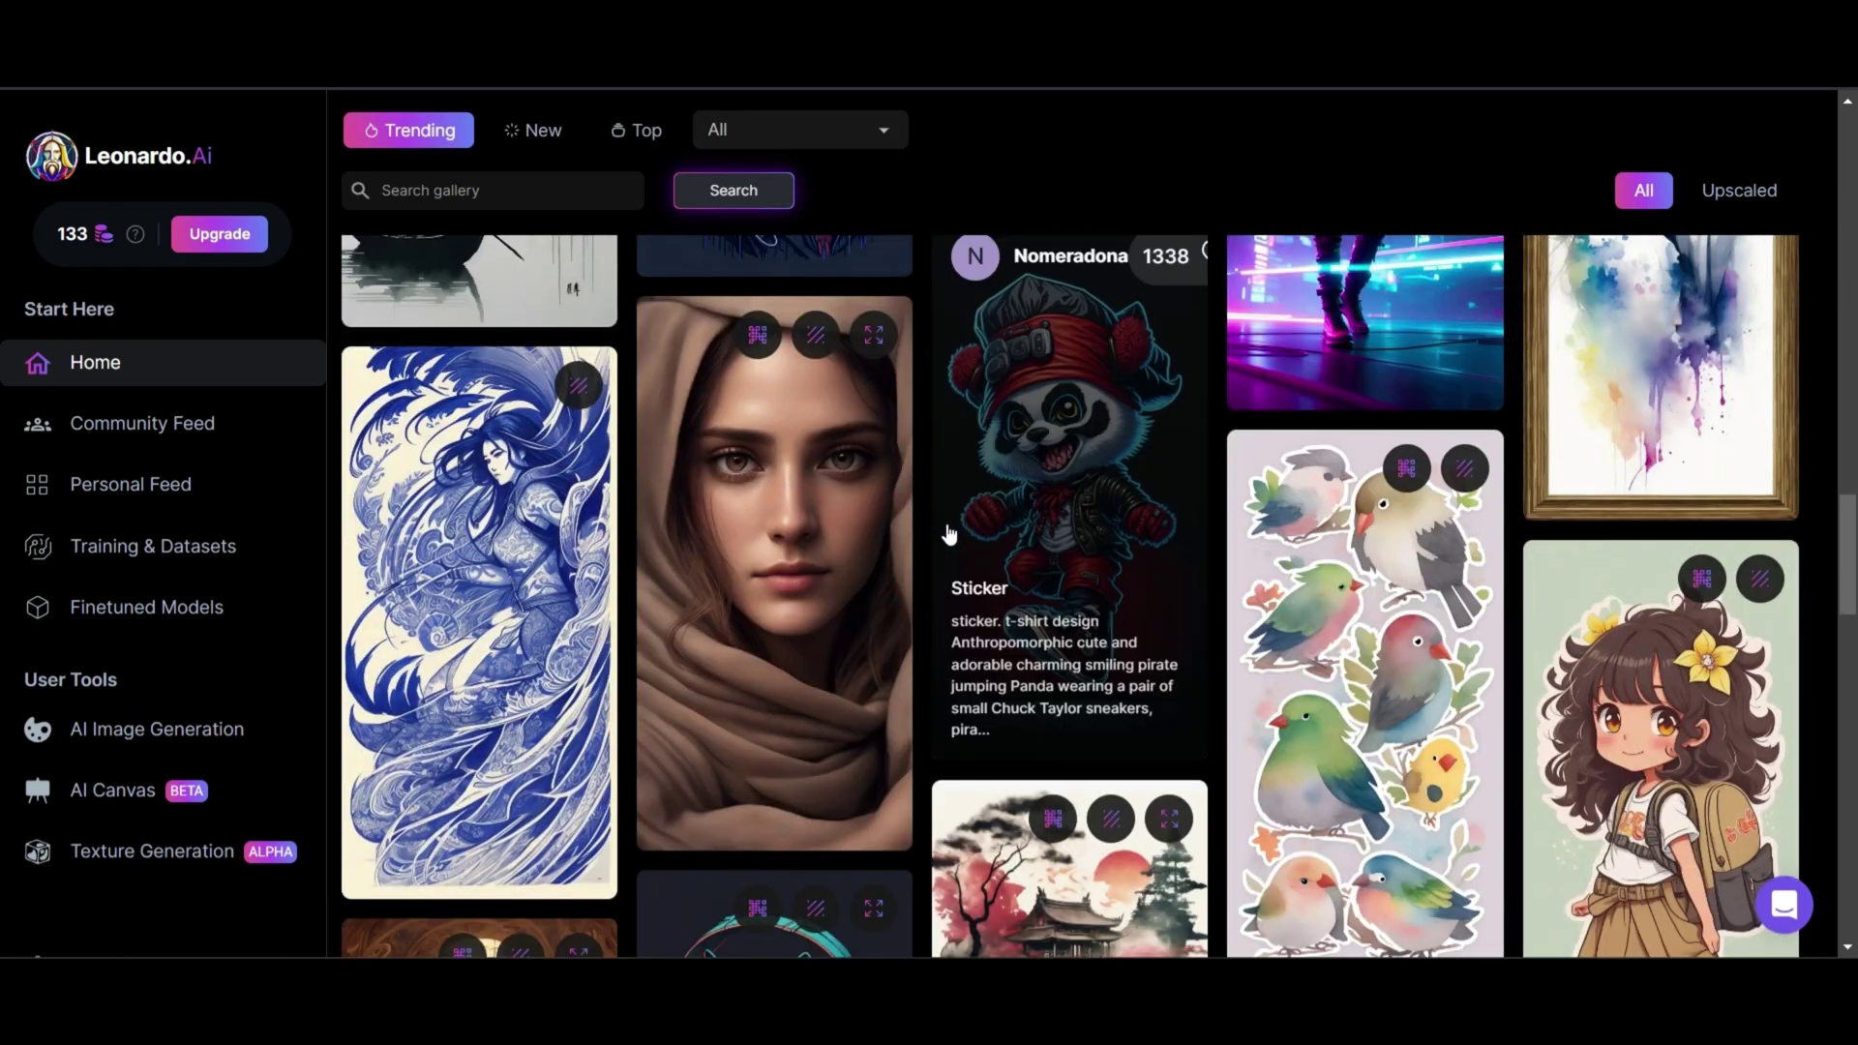
scroll(948, 534, "down", 4)
scroll(802, 488, "up", 5)
scroll(801, 489, "up", 5)
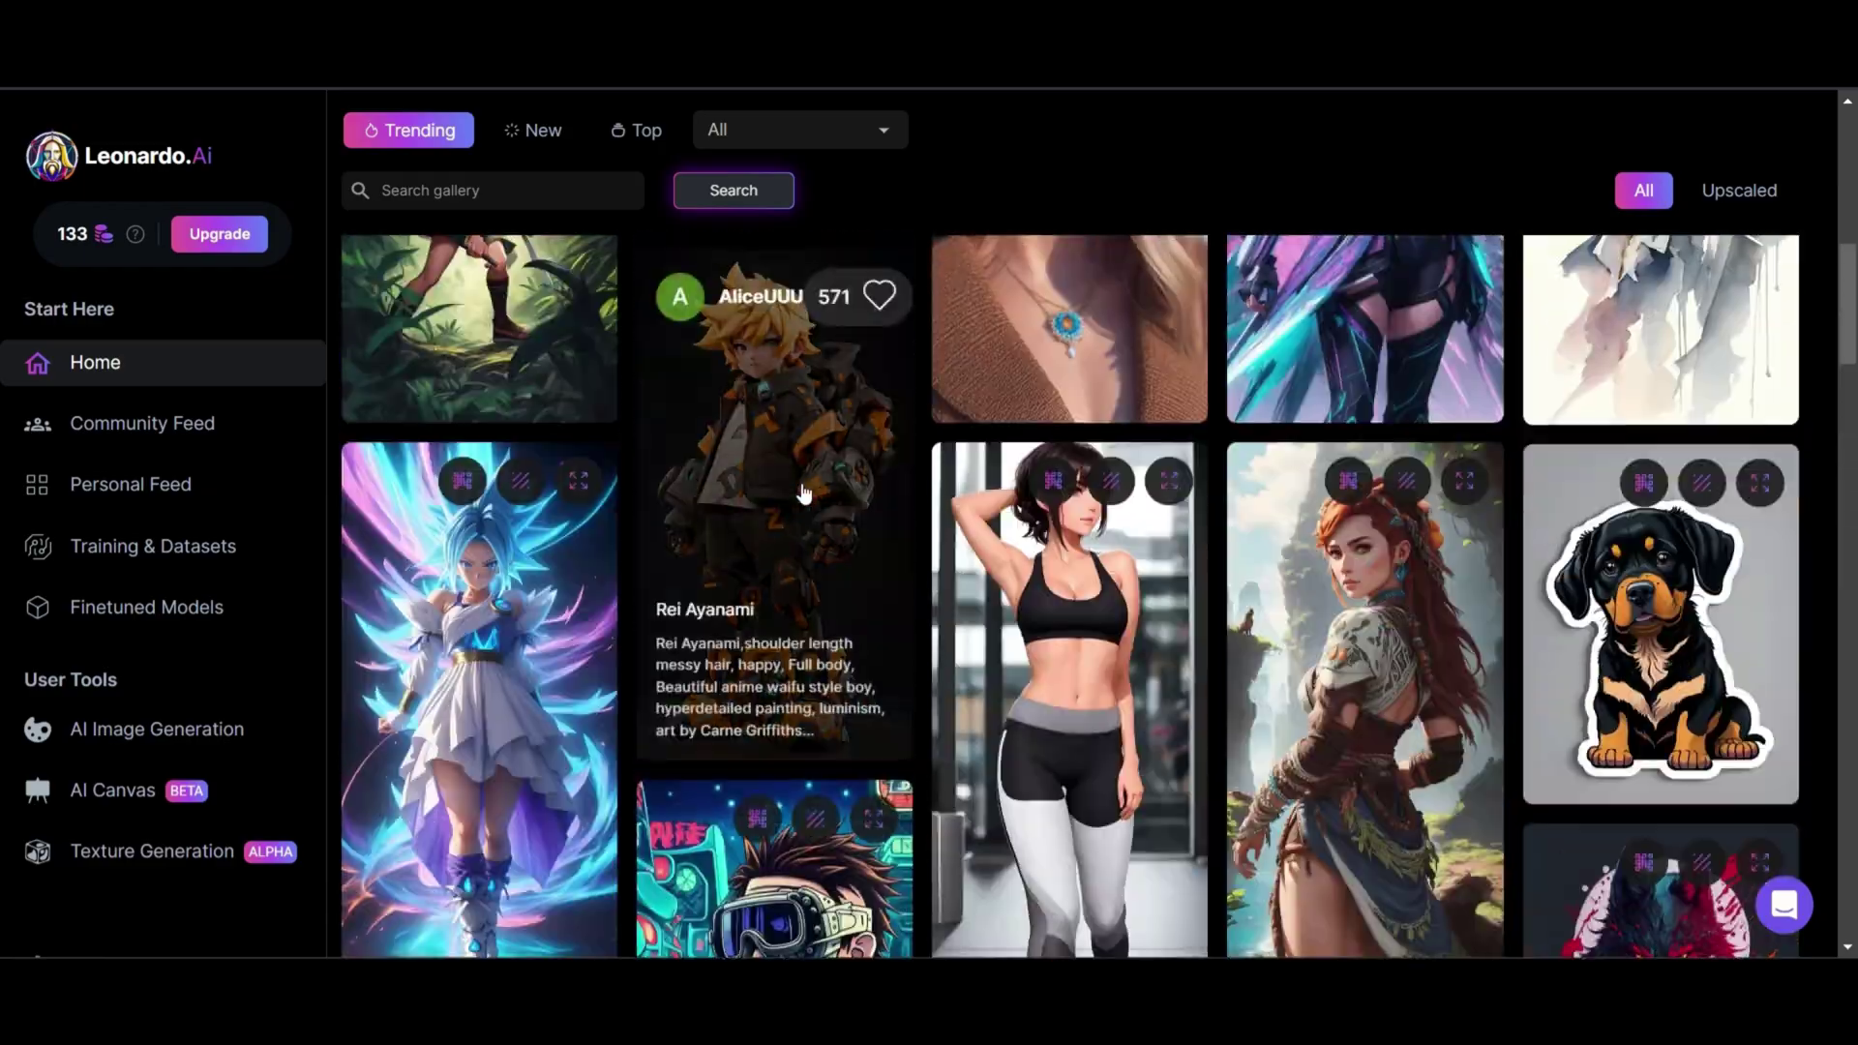